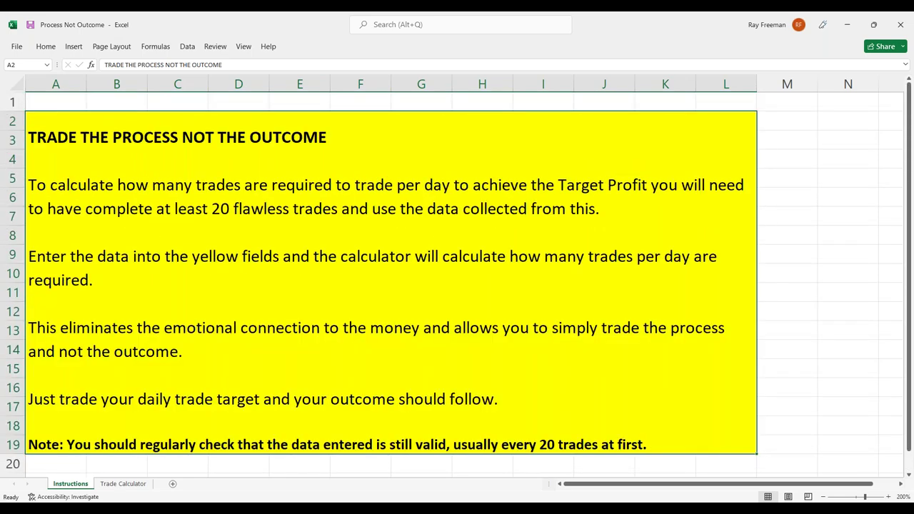
# - Switch to the "Trade the Process" PDF in Acrobat Reader, examine the letter explaining the trade profit calculator, and close it
pyautogui.hotkey('alt', 'Tab')
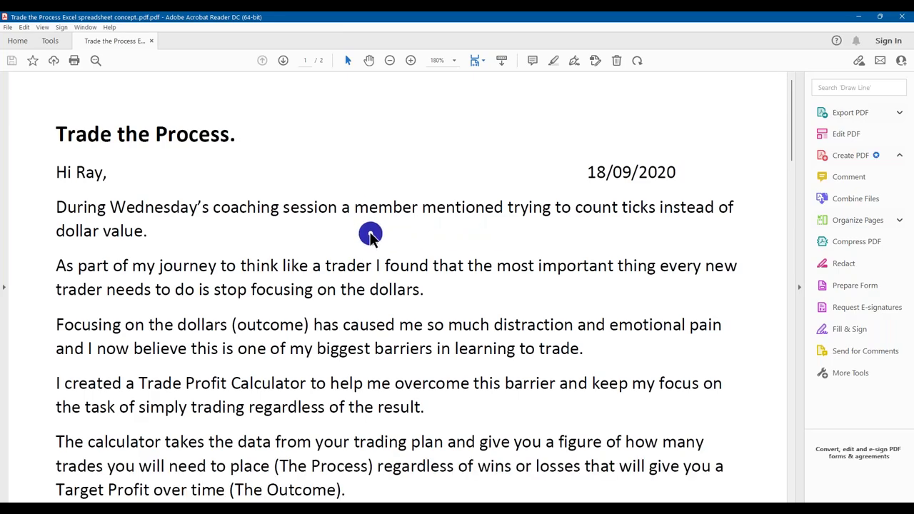
pyautogui.scroll(-1, 371, 236)
pyautogui.scroll(-4, 372, 240)
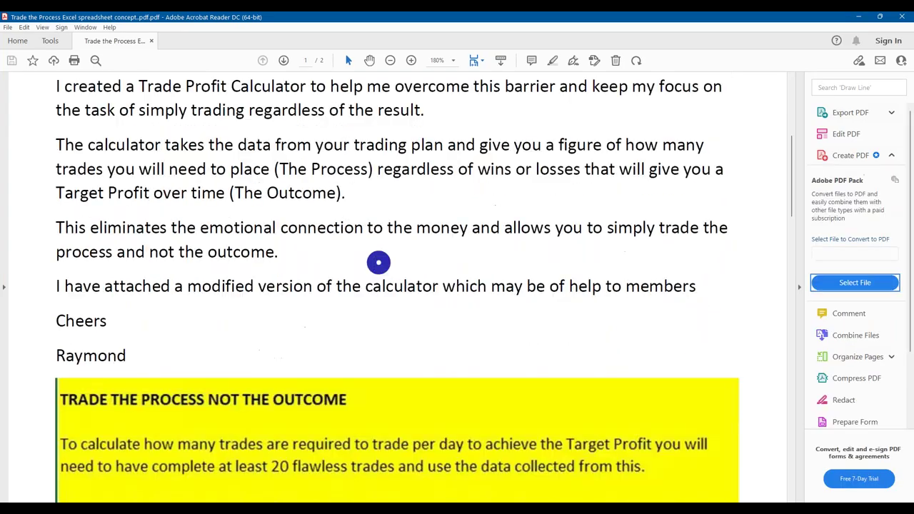
pyautogui.scroll(1, 371, 316)
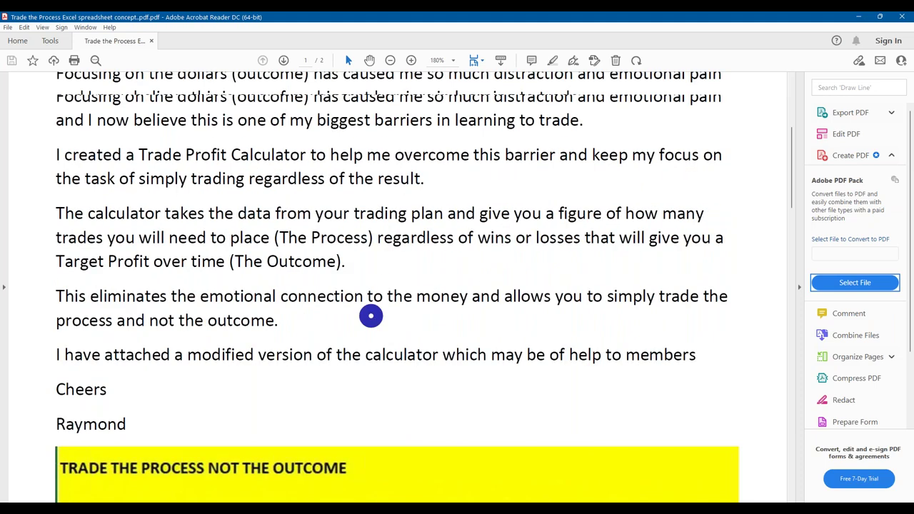
pyautogui.scroll(2, 370, 316)
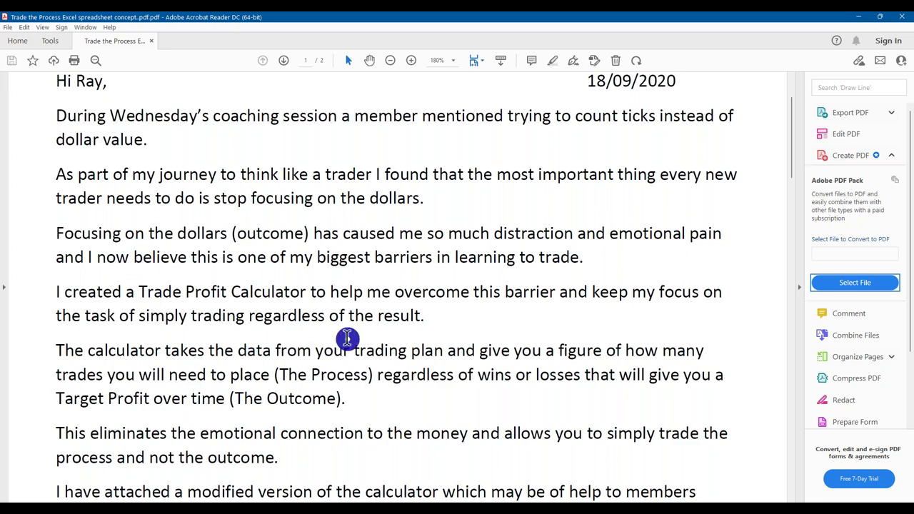
pyautogui.scroll(-6, 347, 339)
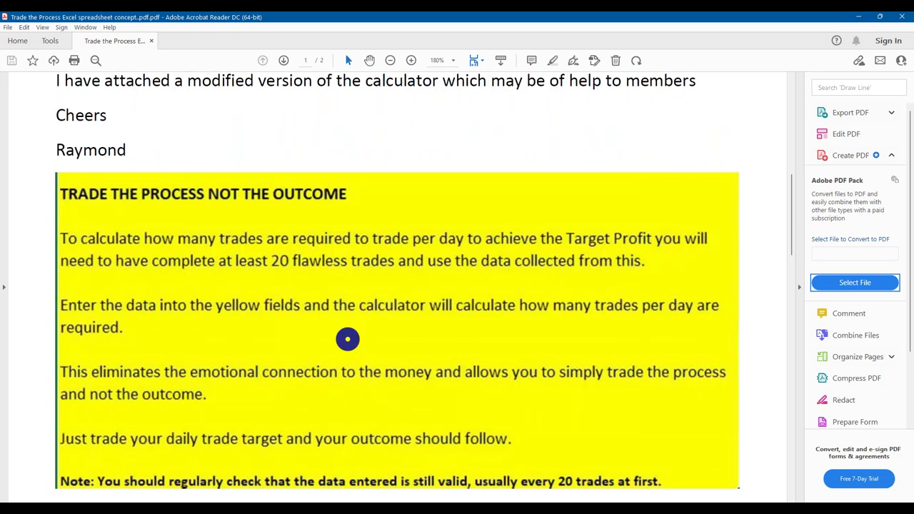
pyautogui.scroll(-2, 347, 339)
pyautogui.scroll(1, 392, 332)
pyautogui.scroll(2, 393, 334)
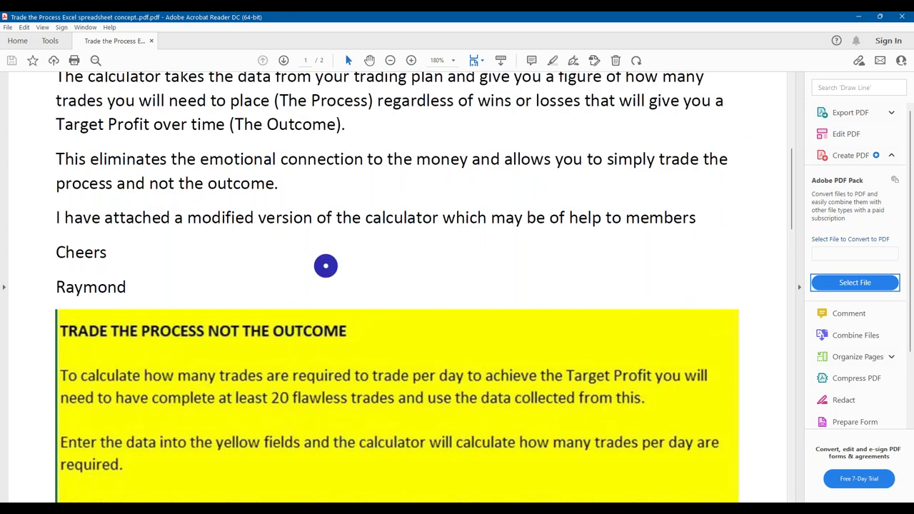
pyautogui.click(902, 18)
# - Open the Trade Calculator sheet and set the Tick Value to $1.25
pyautogui.scroll(-7, 428, 321)
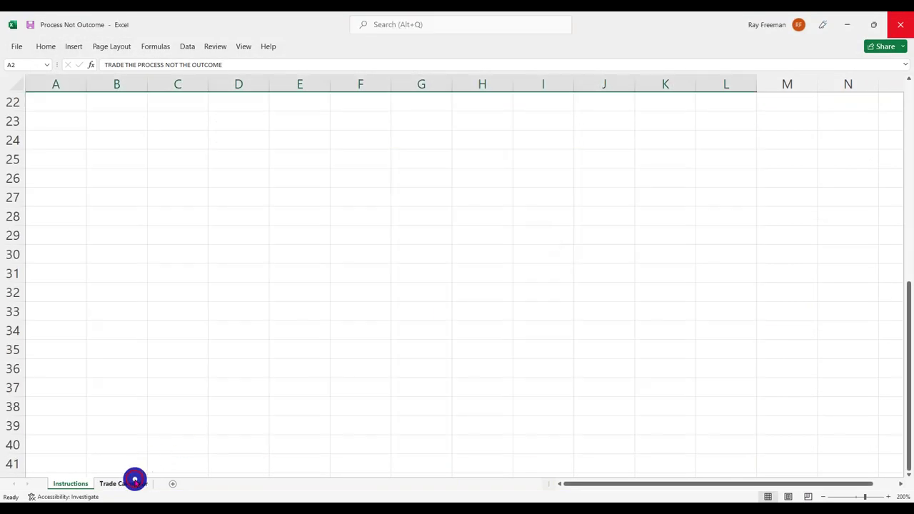
pyautogui.scroll(7, 367, 353)
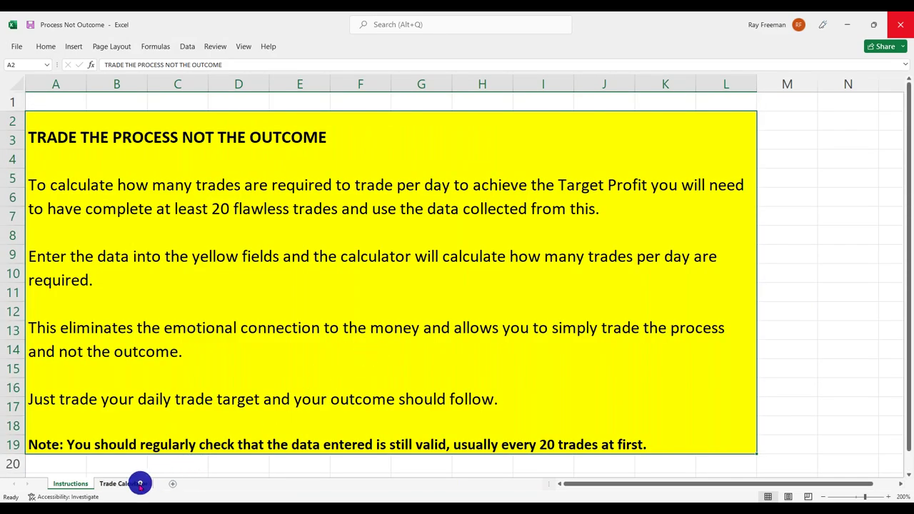
pyautogui.click(138, 484)
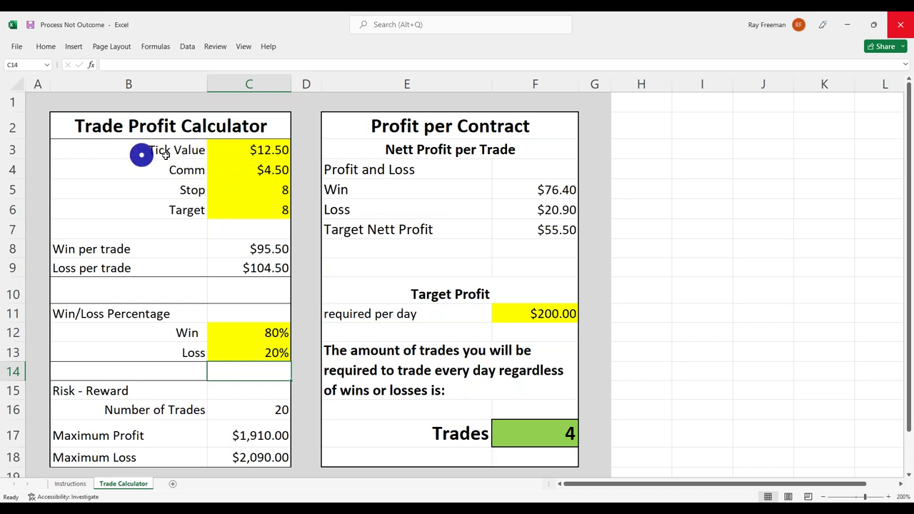
pyautogui.click(242, 151)
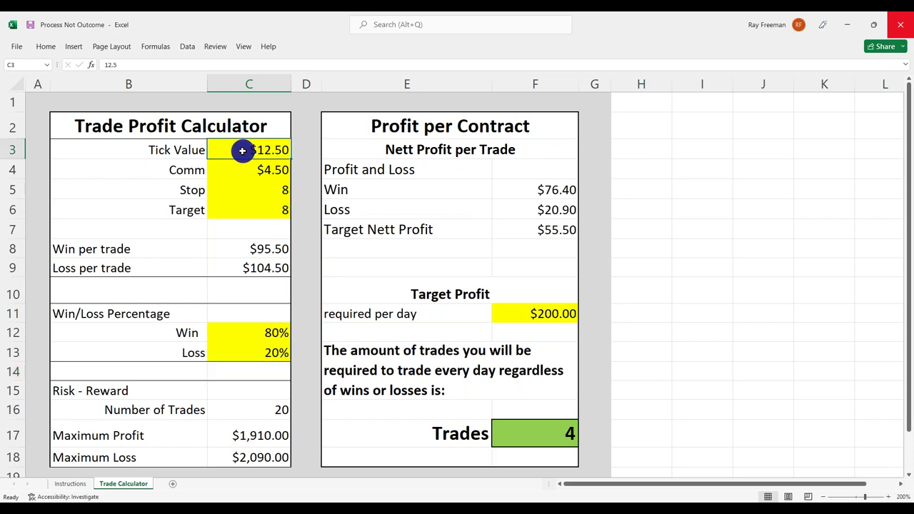
pyautogui.press('BackSpace')
pyautogui.write('1.25')
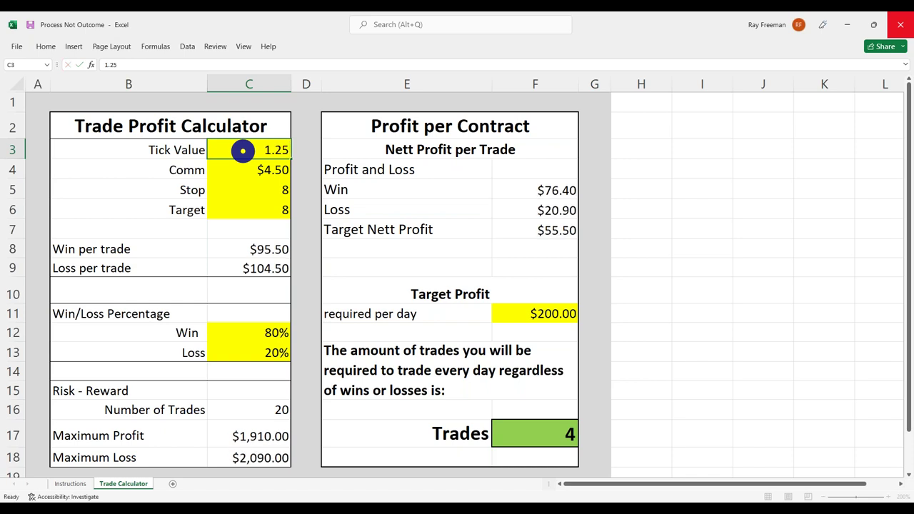
pyautogui.press('Return')
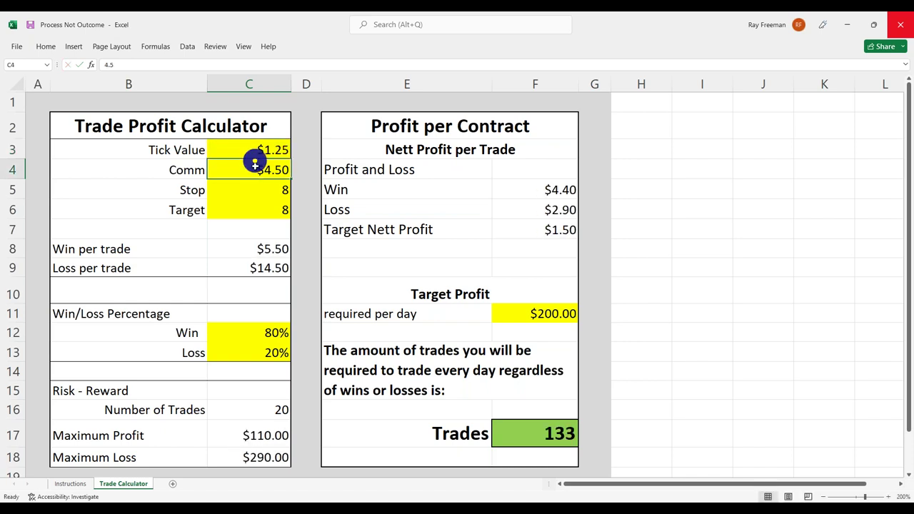
# - Set the commission (Comm) in the Trade Profit Calculator to $1.35
pyautogui.click(248, 173)
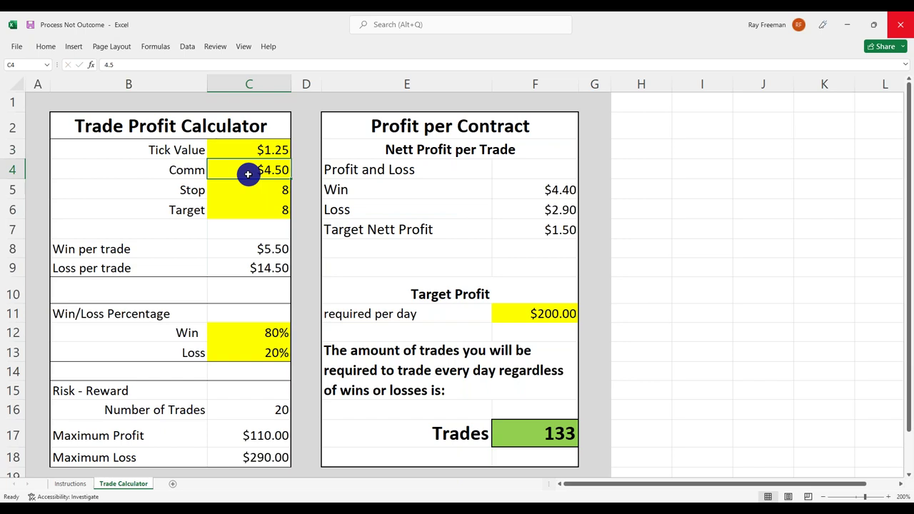
pyautogui.doubleClick(247, 174)
pyautogui.press('BackSpace')
pyautogui.press('BackSpace')
pyautogui.press('BackSpace')
pyautogui.write('1.')
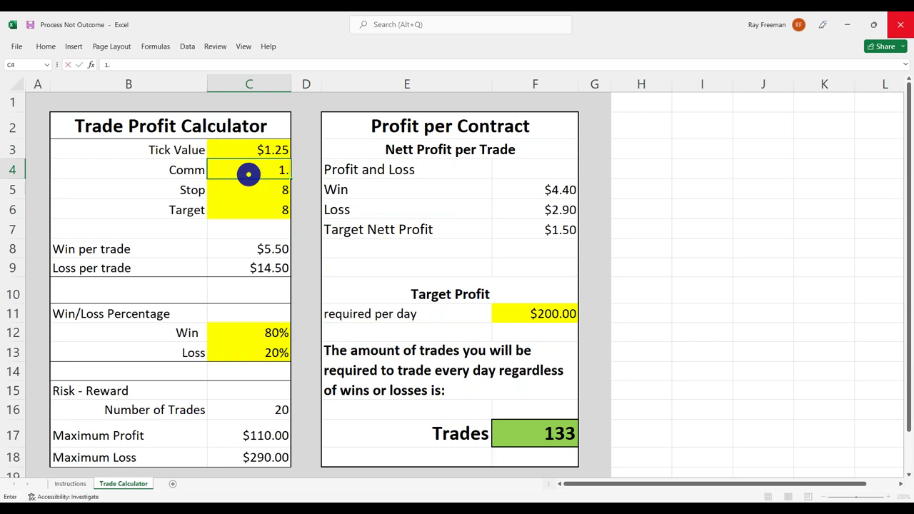
pyautogui.write('35')
pyautogui.hotkey('ctrl', 'Return')
pyautogui.press('Return')
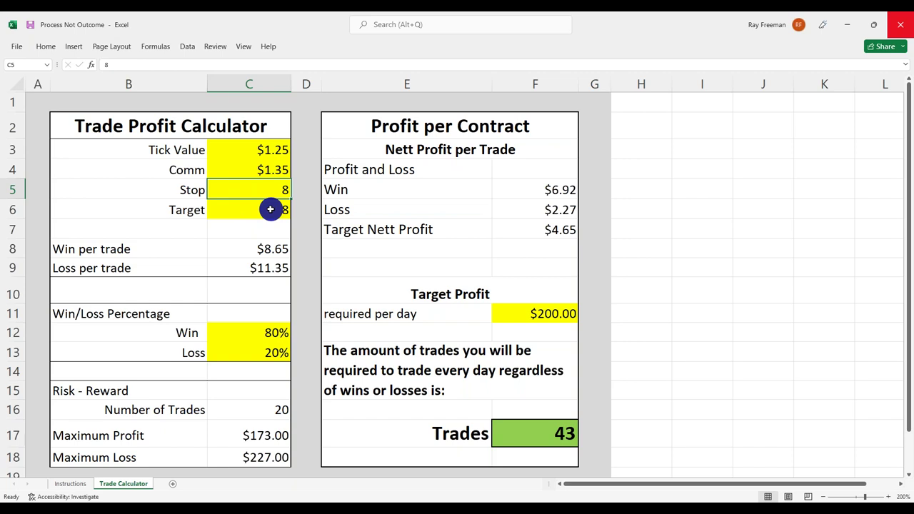
# - Set the Win percentage to 70% and the Loss percentage to 30%
pyautogui.click(250, 333)
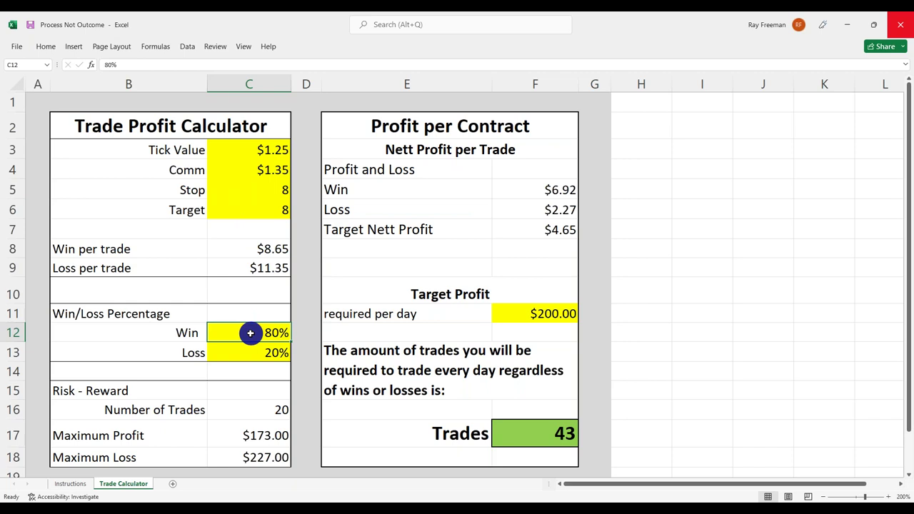
pyautogui.write('70')
pyautogui.click(254, 350)
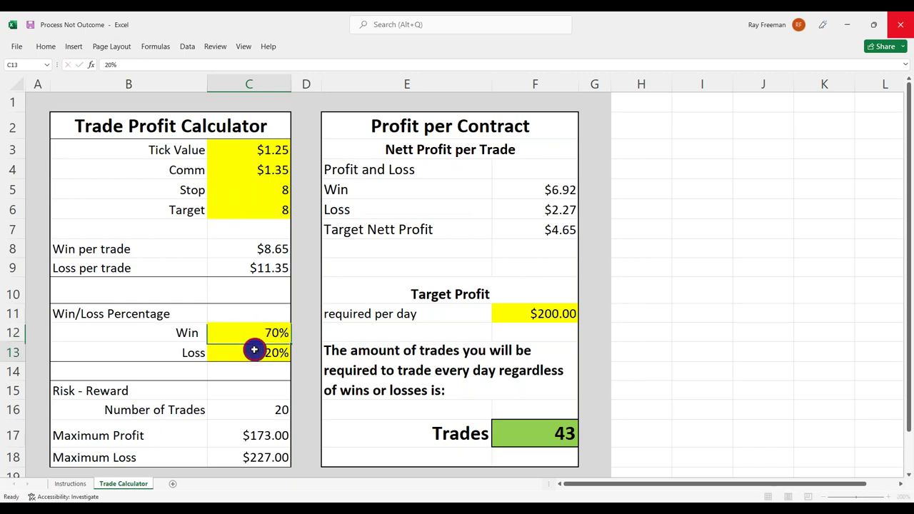
pyautogui.write('30')
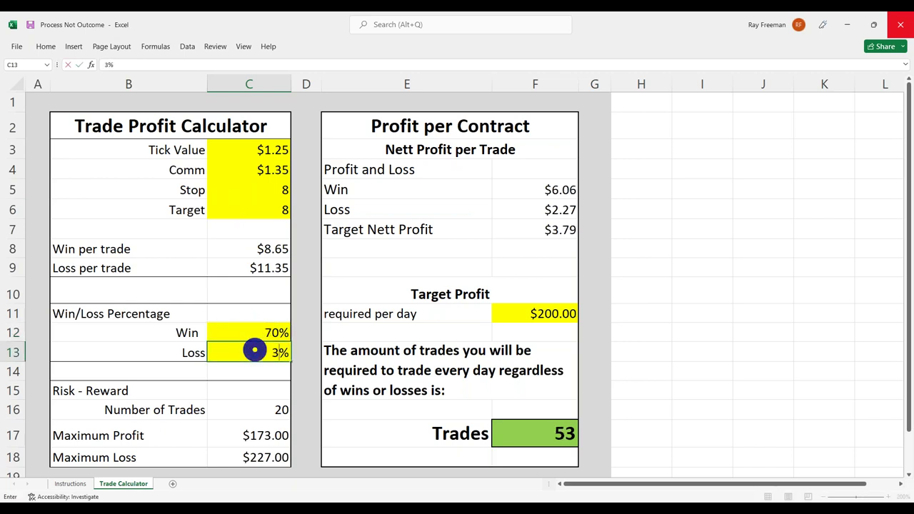
pyautogui.press('Return')
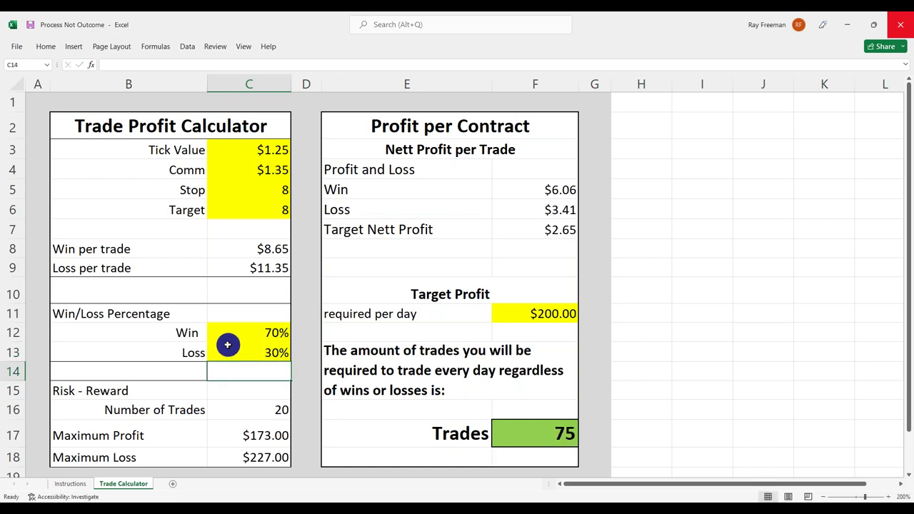
# - Set the Target Profit required per day to $20
pyautogui.click(537, 320)
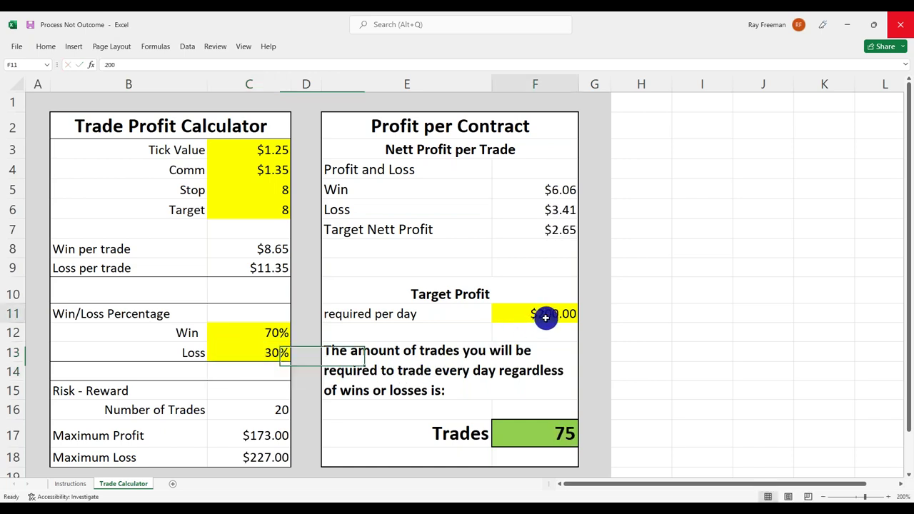
pyautogui.write('20')
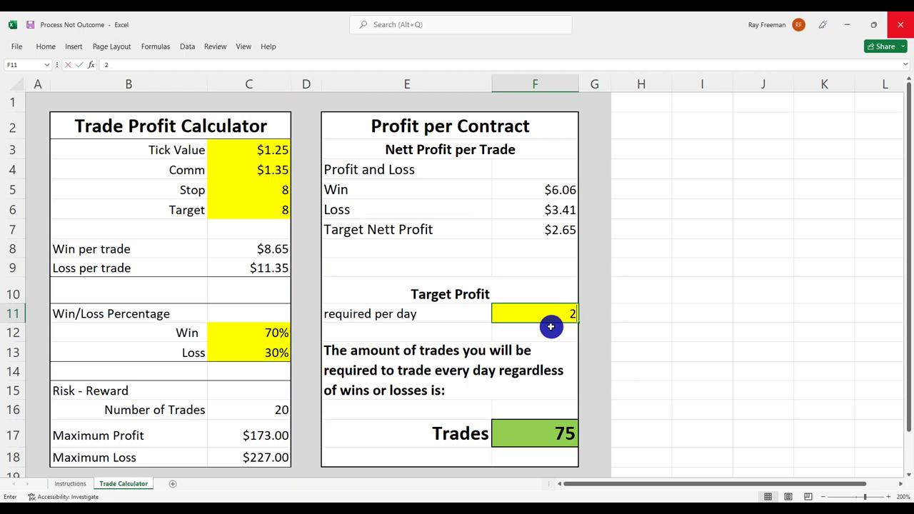
pyautogui.press('Return')
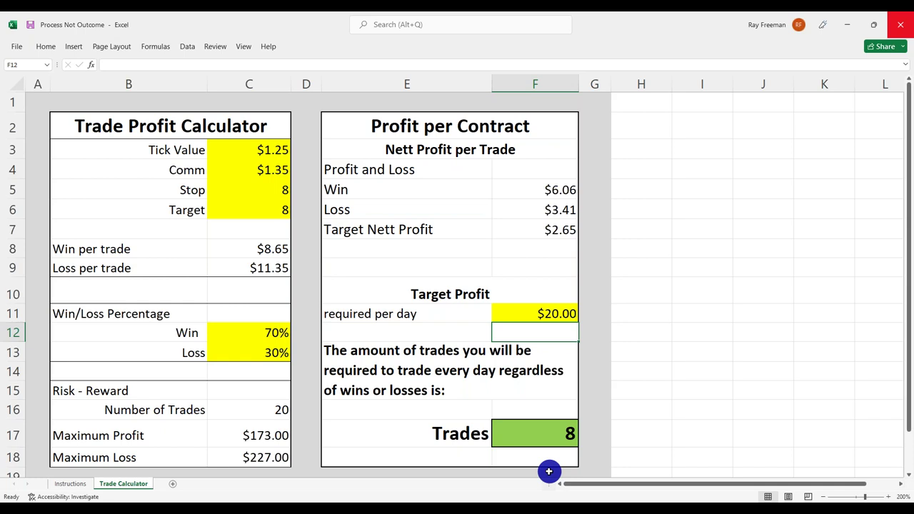
# - Set the Target value below Stop in the Trade Profit Calculator to 6
pyautogui.click(263, 213)
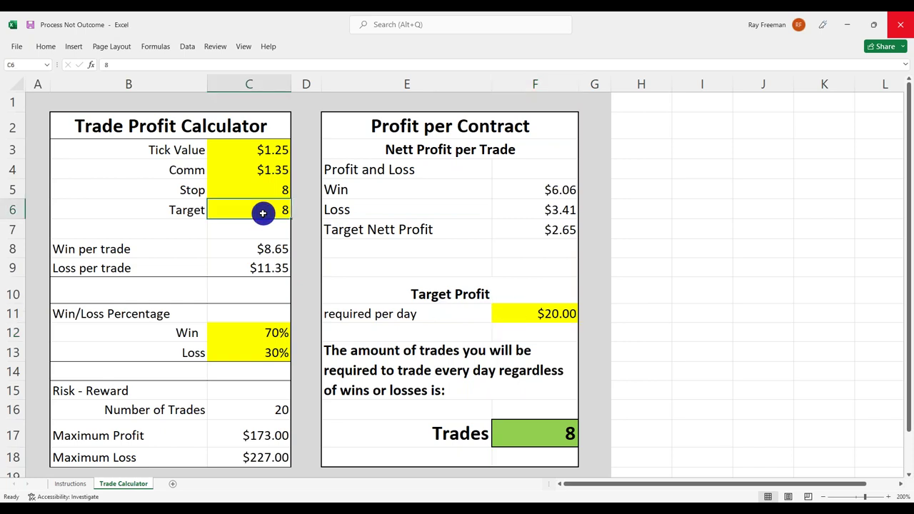
pyautogui.write('6')
pyautogui.press('Return')
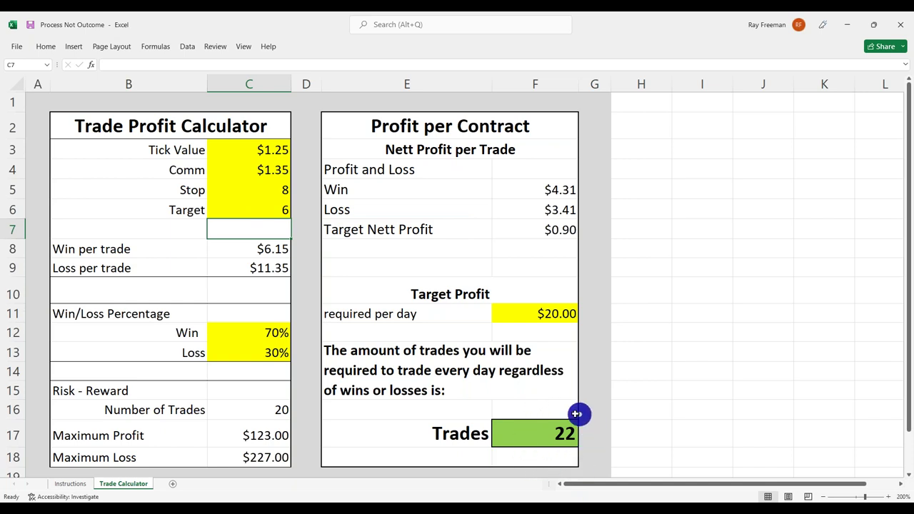
# - Change the win/loss split to 75% wins and 25% losses
pyautogui.click(239, 332)
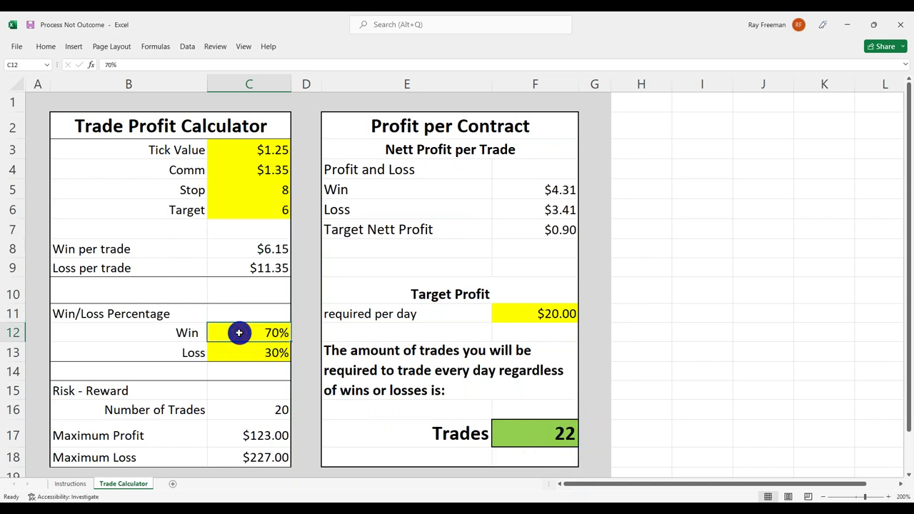
pyautogui.write('75')
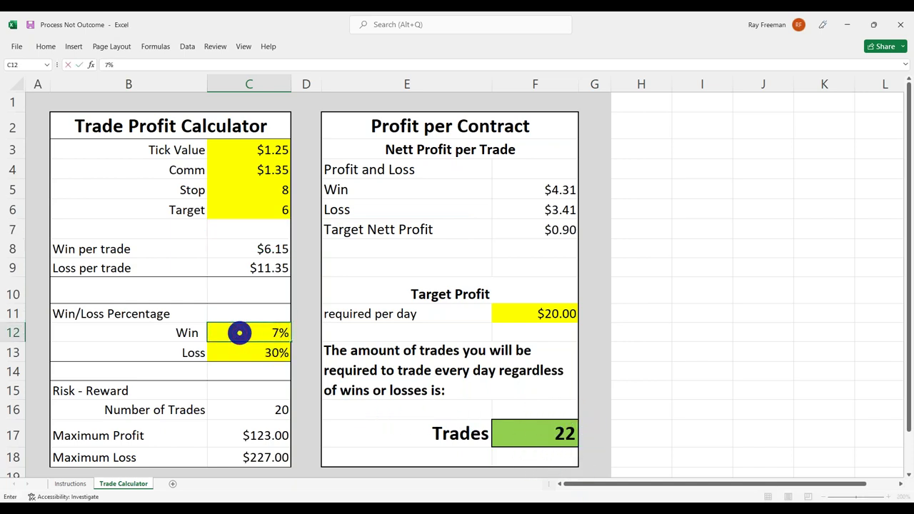
pyautogui.press('Return')
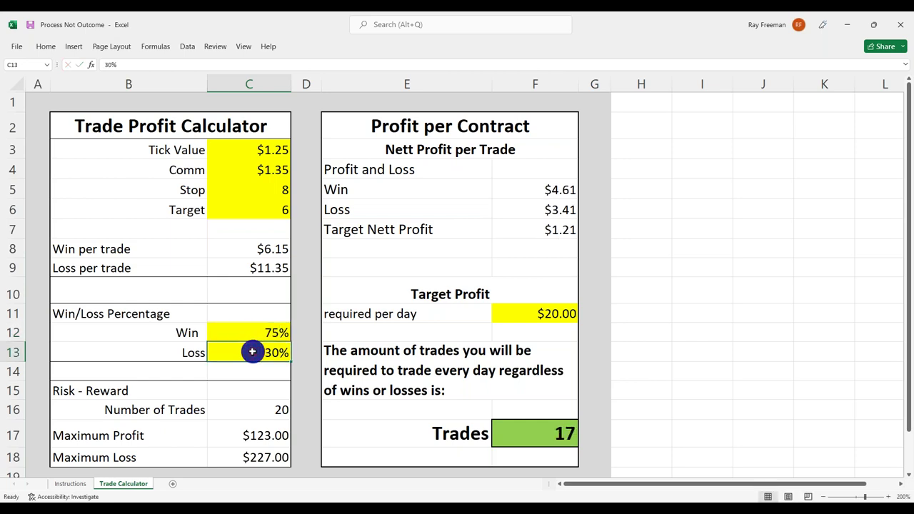
pyautogui.write('25')
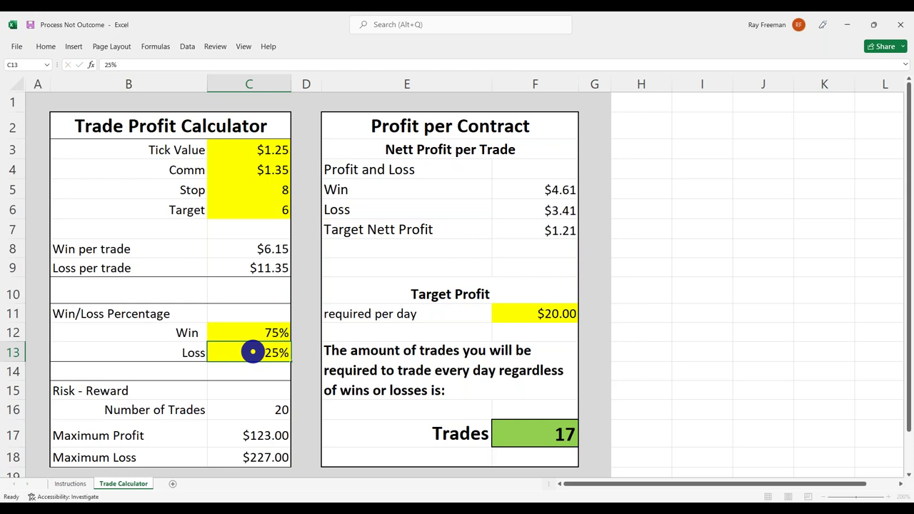
pyautogui.press('Return')
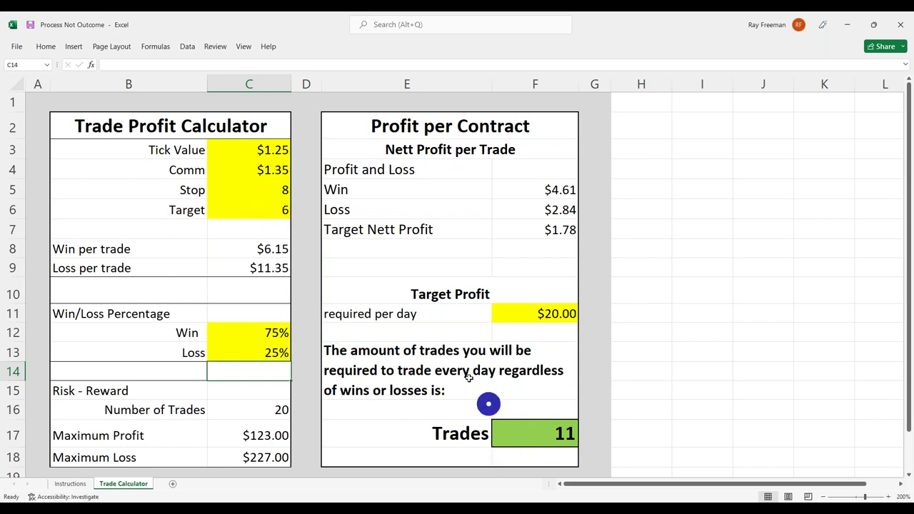
# - Set the Stop value in the Trade Profit Calculator to 6
pyautogui.click(263, 193)
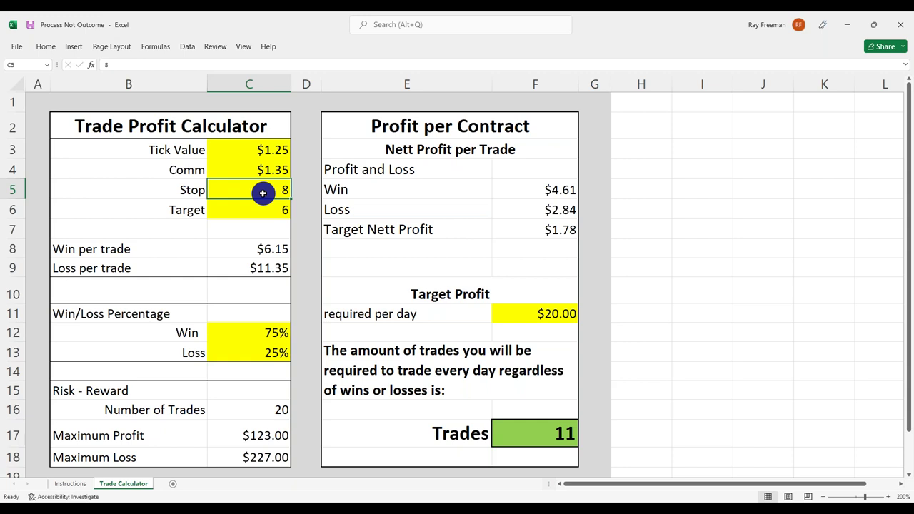
pyautogui.write('6')
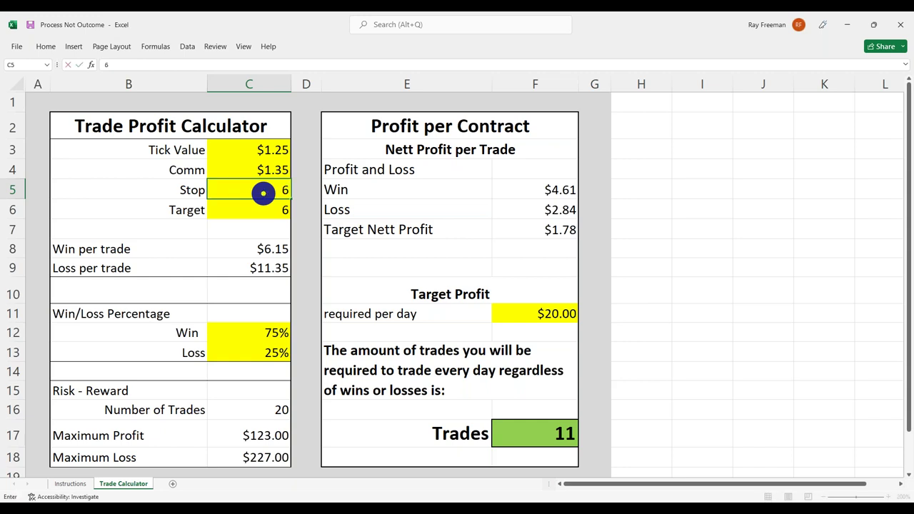
pyautogui.press('Return')
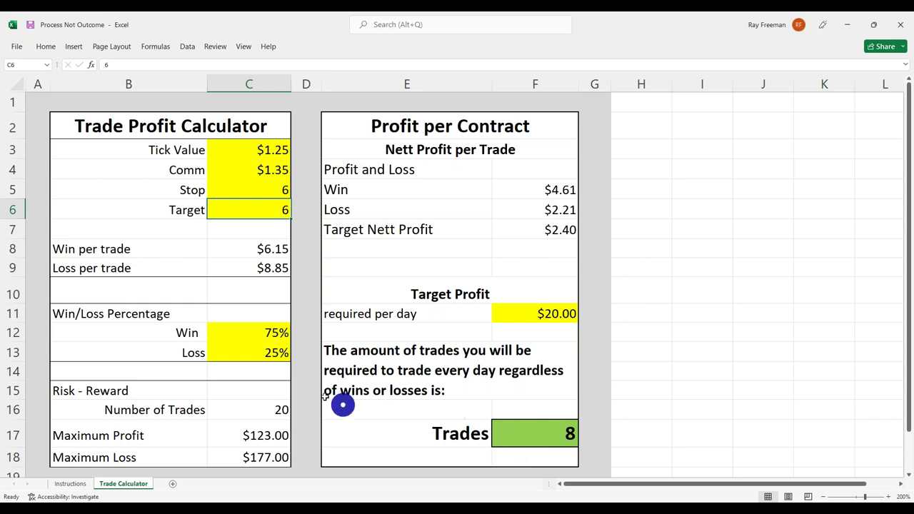
# - Set the win/loss percentages to 80% for Win and 20% for Loss
pyautogui.click(255, 334)
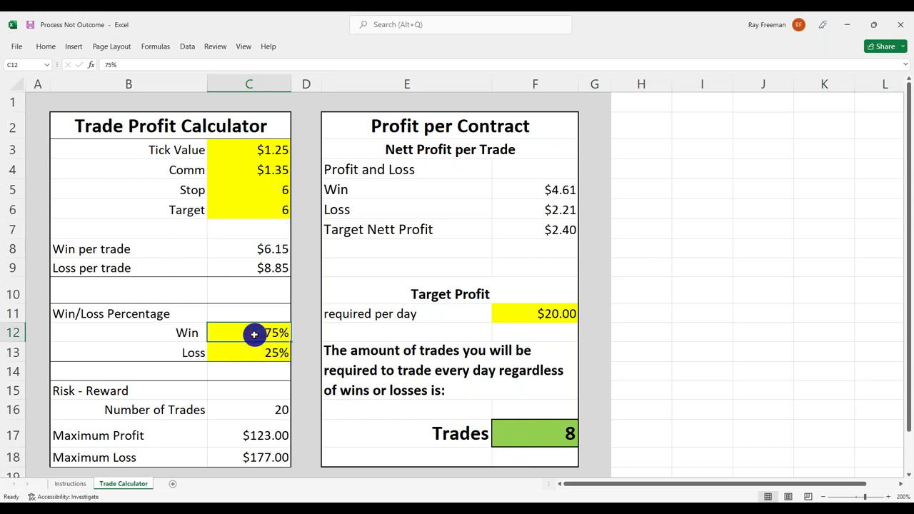
pyautogui.write('80')
pyautogui.click(255, 351)
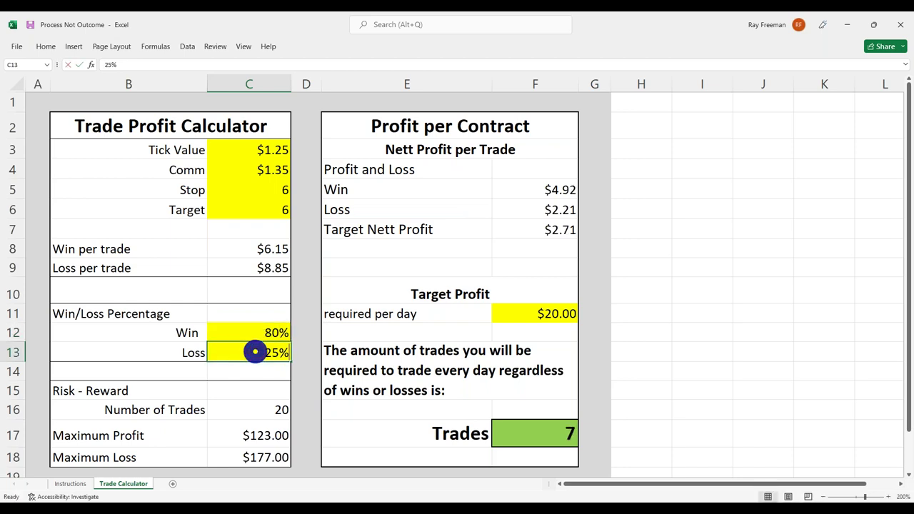
pyautogui.write('20')
pyautogui.press('Return')
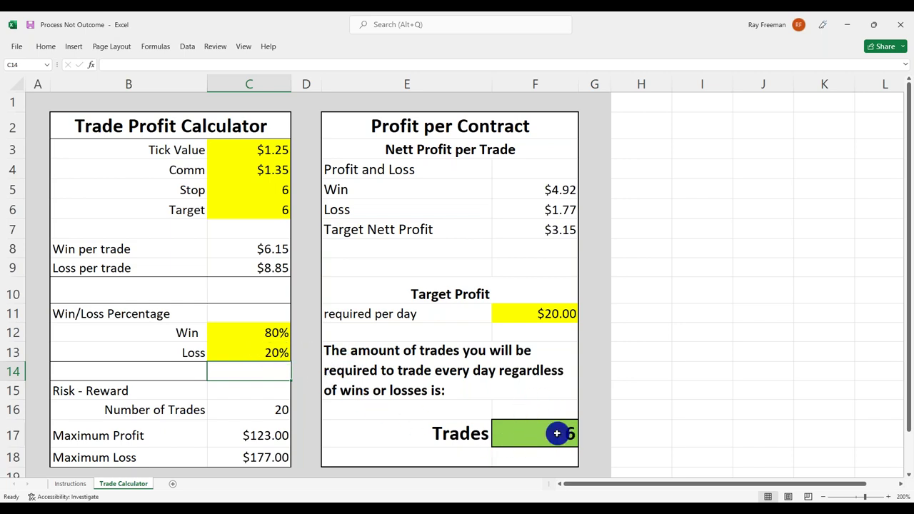
# - Set the Tick Value to 12.50 and the Comm to 4.50 in the Trade Profit Calculator
pyautogui.click(241, 150)
pyautogui.doubleClick(241, 150)
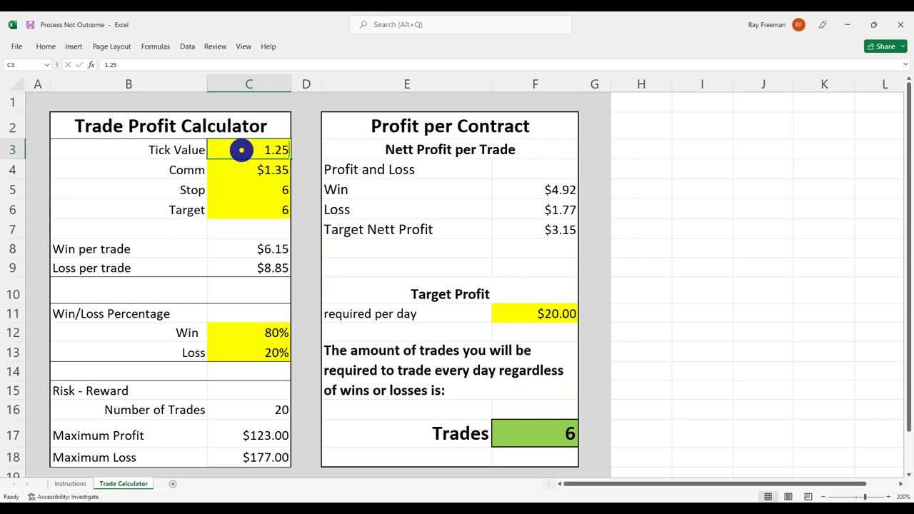
pyautogui.write('12')
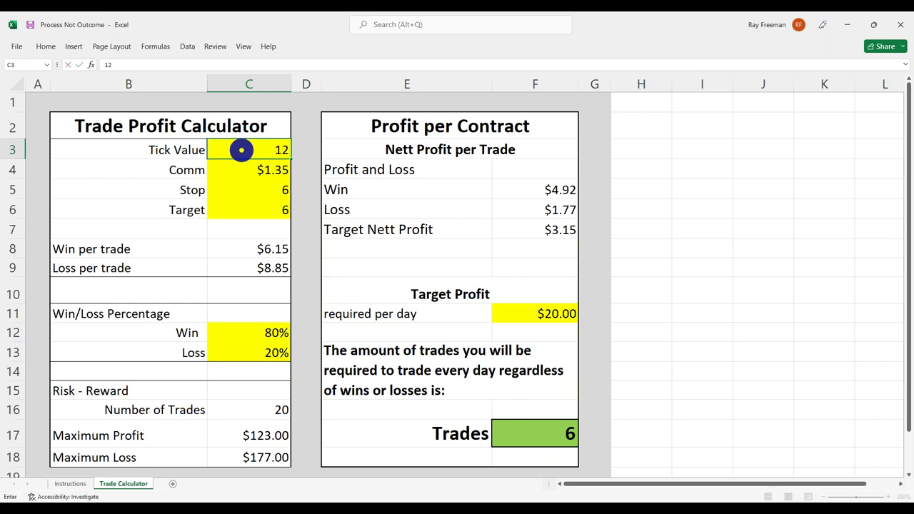
pyautogui.write('.50')
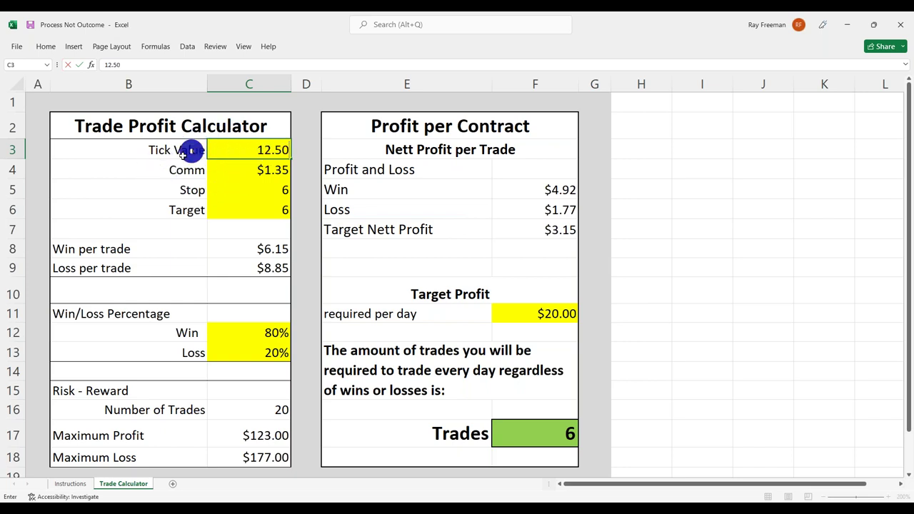
pyautogui.click(237, 170)
pyautogui.doubleClick(237, 170)
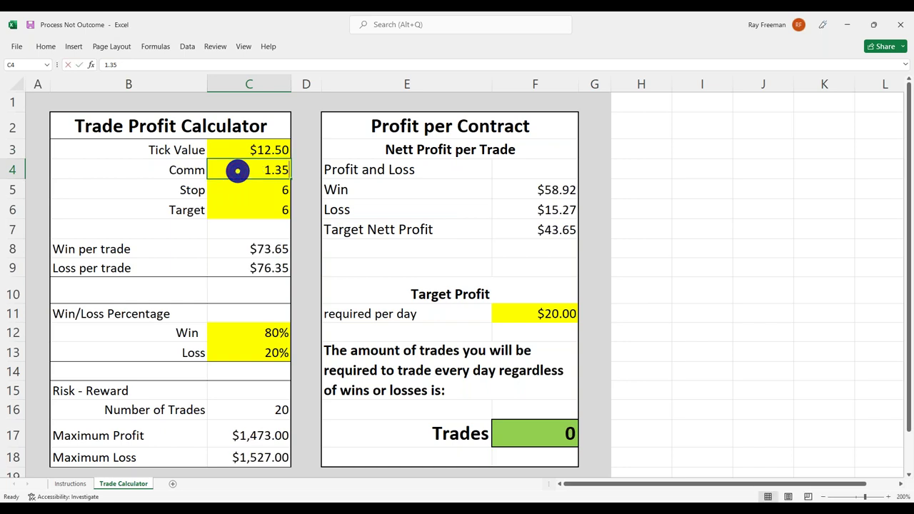
pyautogui.write('4.50')
pyautogui.press('Return')
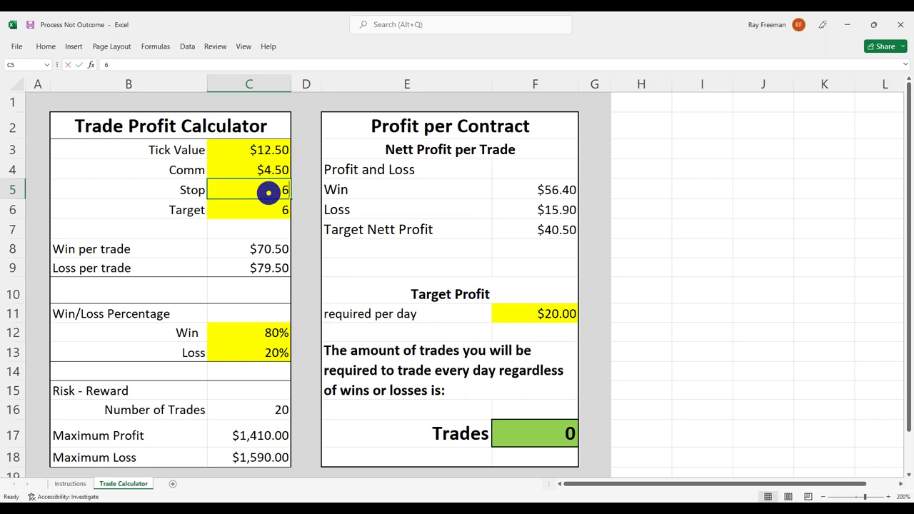
# - Change the Stop in the Trade Profit Calculator to 8
pyautogui.write('8')
pyautogui.click(251, 232)
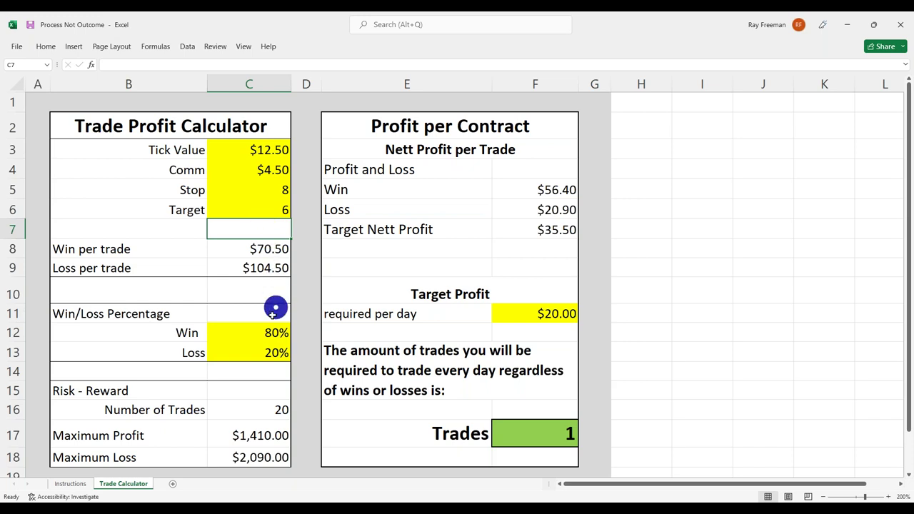
pyautogui.press('Down')
# - Set the win/loss percentages to 70% for Win and 30% for Loss
pyautogui.click(252, 334)
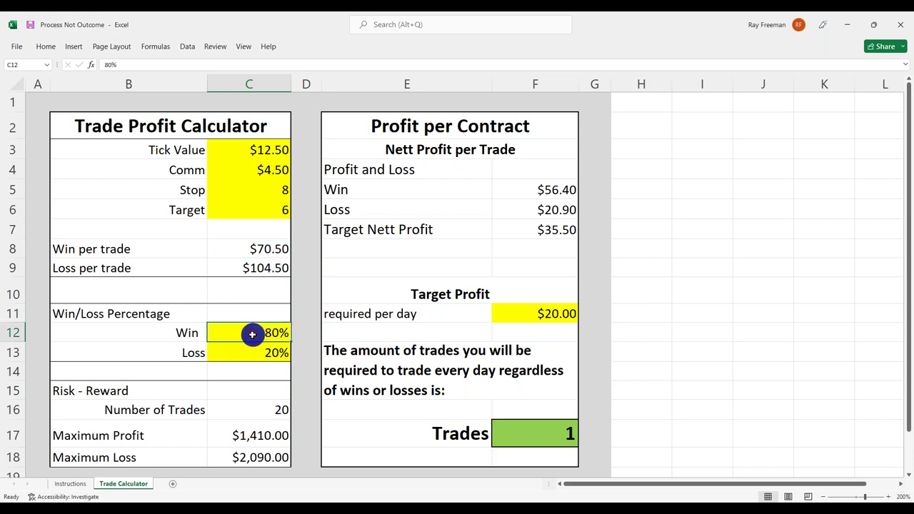
pyautogui.write('70')
pyautogui.click(260, 354)
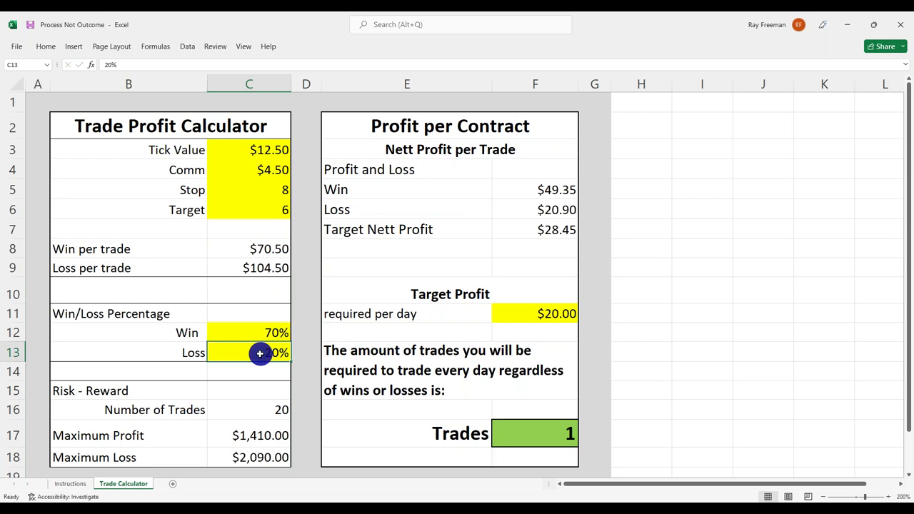
pyautogui.write('30')
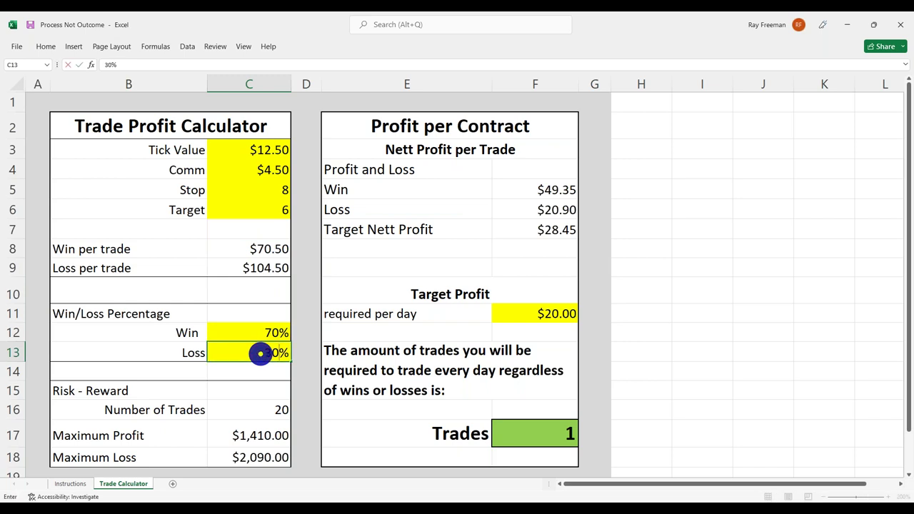
pyautogui.press('Return')
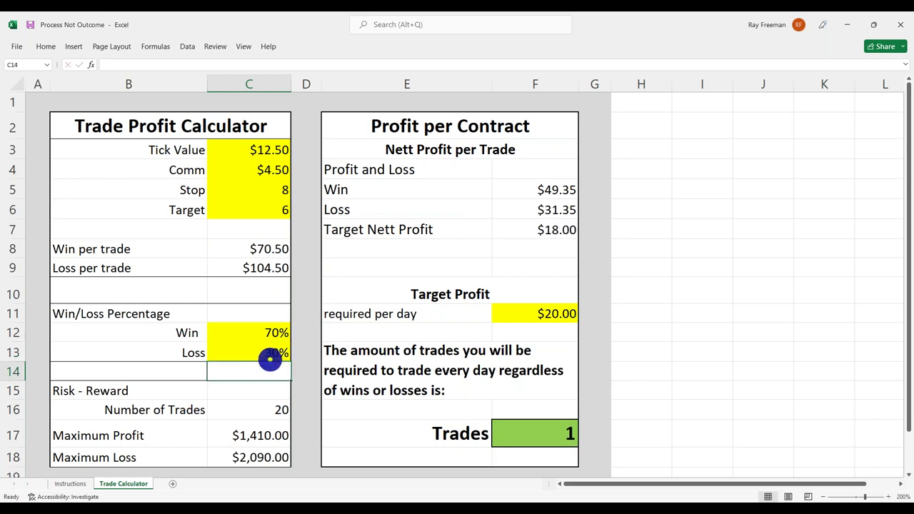
# - Set the Target Profit required per day to $200
pyautogui.click(523, 312)
pyautogui.press('F2')
pyautogui.write('0')
pyautogui.hotkey('ctrl', 'Return')
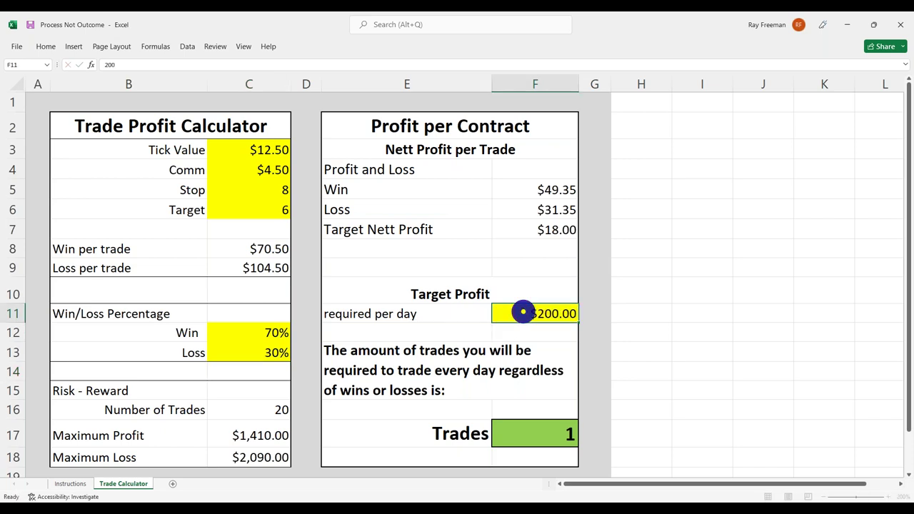
pyautogui.press('Return')
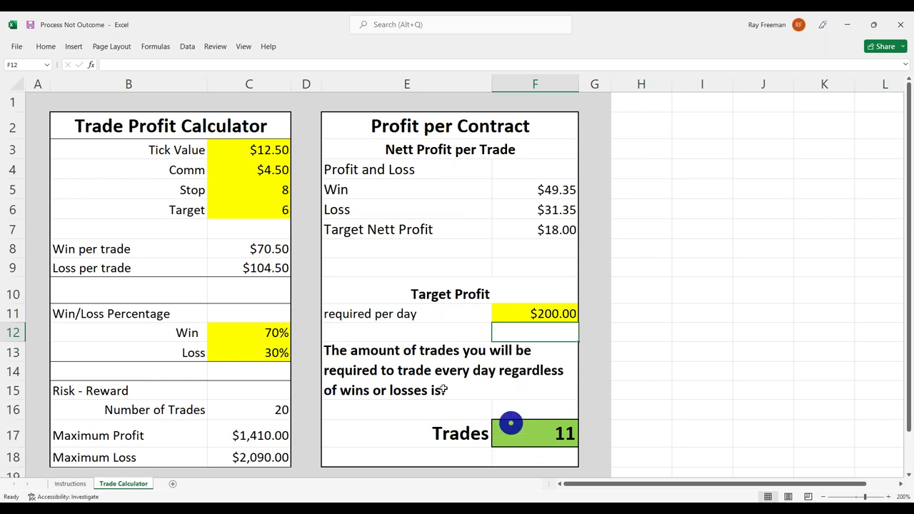
# - Examine the stop ticks, stop amounts and account sizes per market, down to 6E, in the Account Size and Margins workbook
pyautogui.click(240, 150)
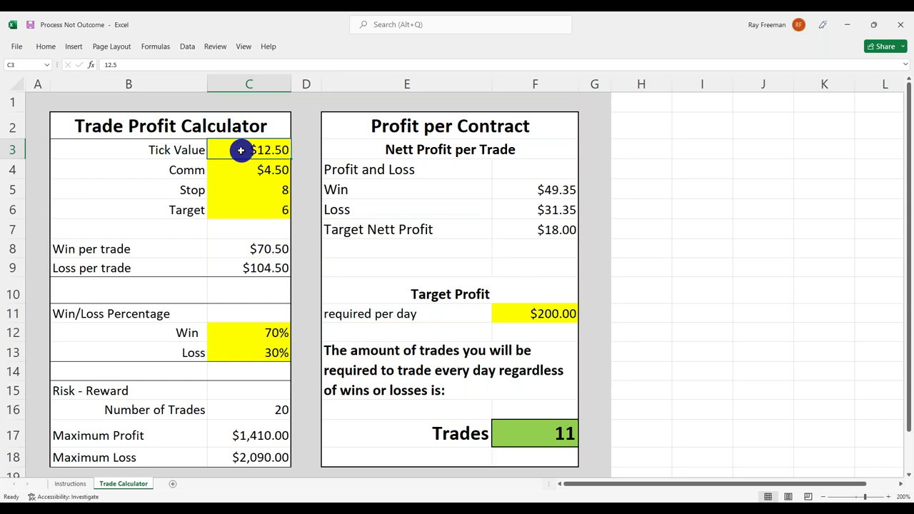
pyautogui.moveTo(431, 506)
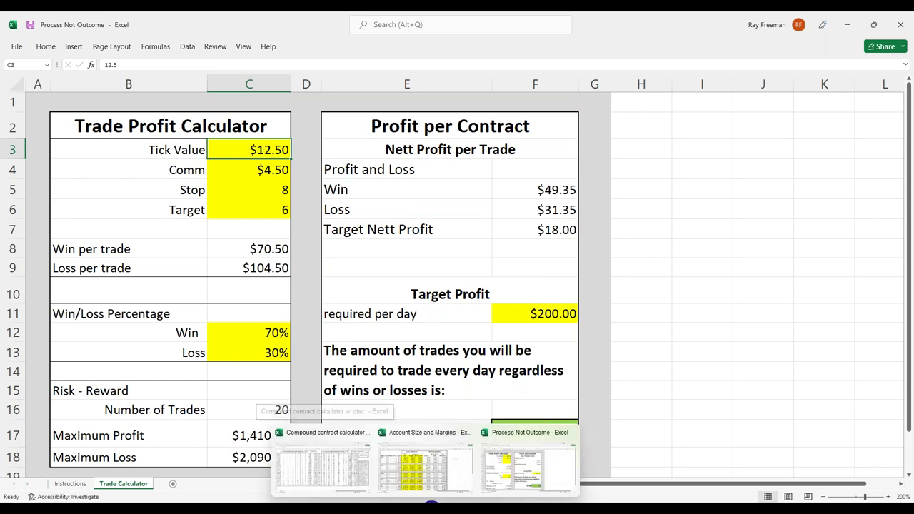
pyautogui.click(422, 475)
pyautogui.scroll(-3, 126, 355)
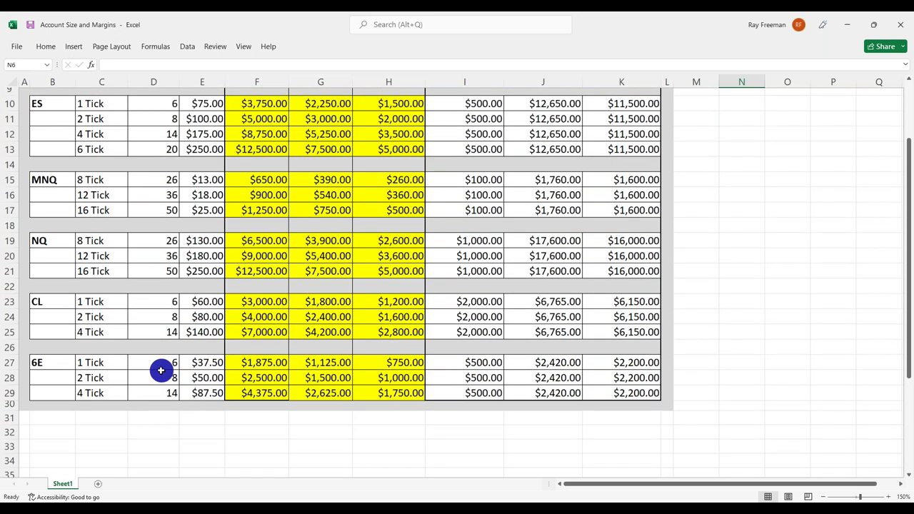
pyautogui.scroll(3, 162, 249)
pyautogui.scroll(-2, 155, 420)
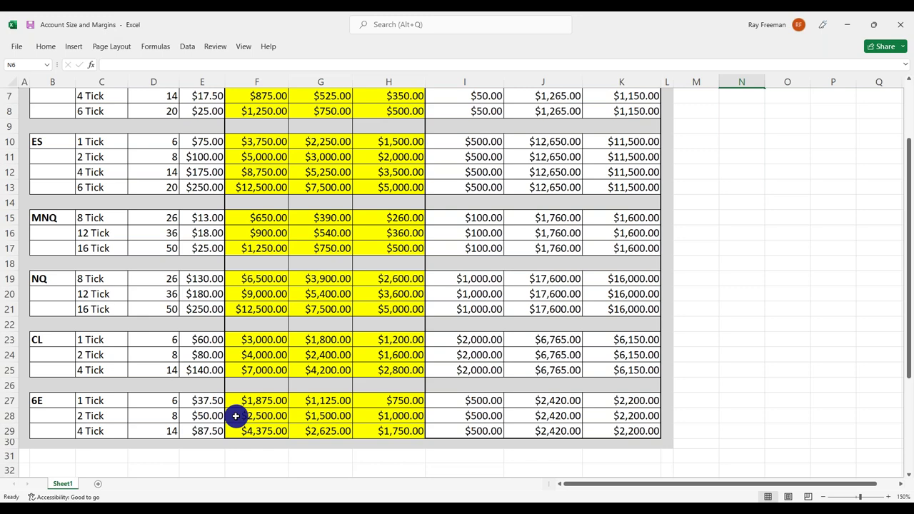
pyautogui.scroll(2, 235, 416)
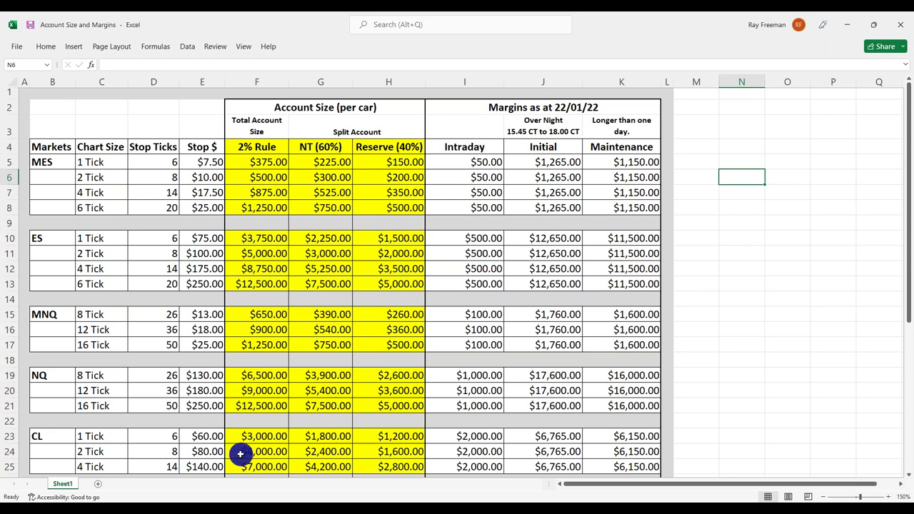
pyautogui.scroll(-1, 240, 454)
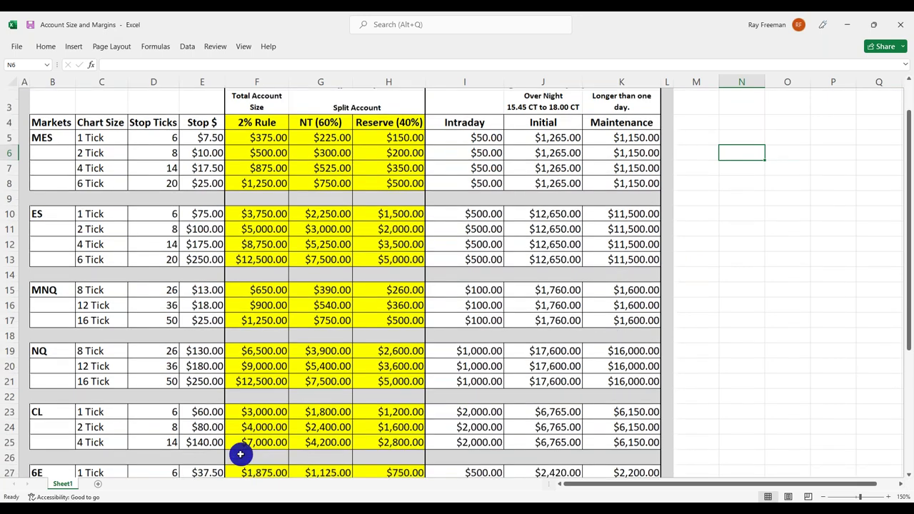
pyautogui.scroll(-1, 240, 454)
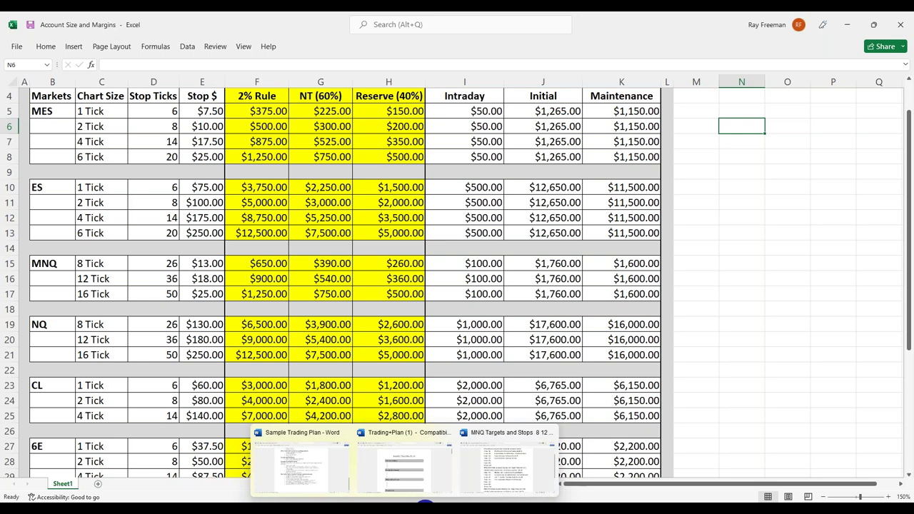
# - Return to the Process Not Outcome workbook and set the Tick Value to 6.25 and the Comm to 5
pyautogui.moveTo(425, 503)
pyautogui.click(507, 473)
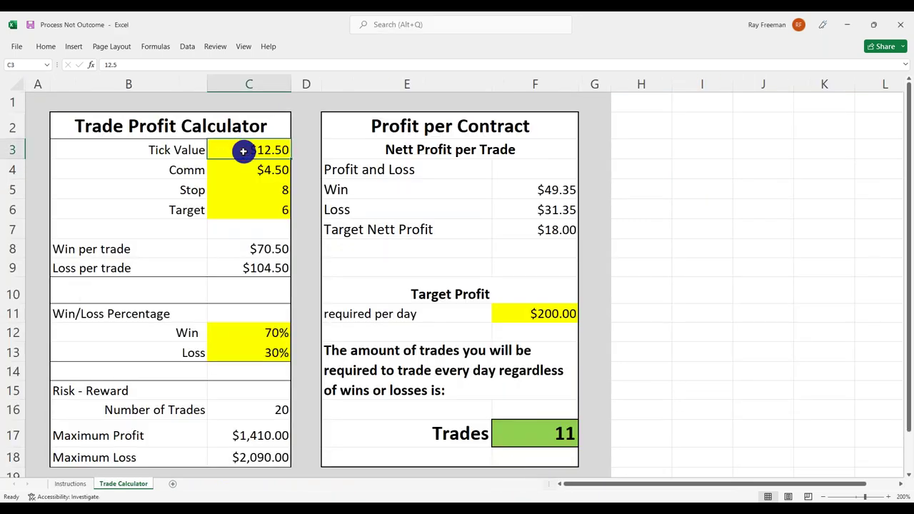
pyautogui.write('6.')
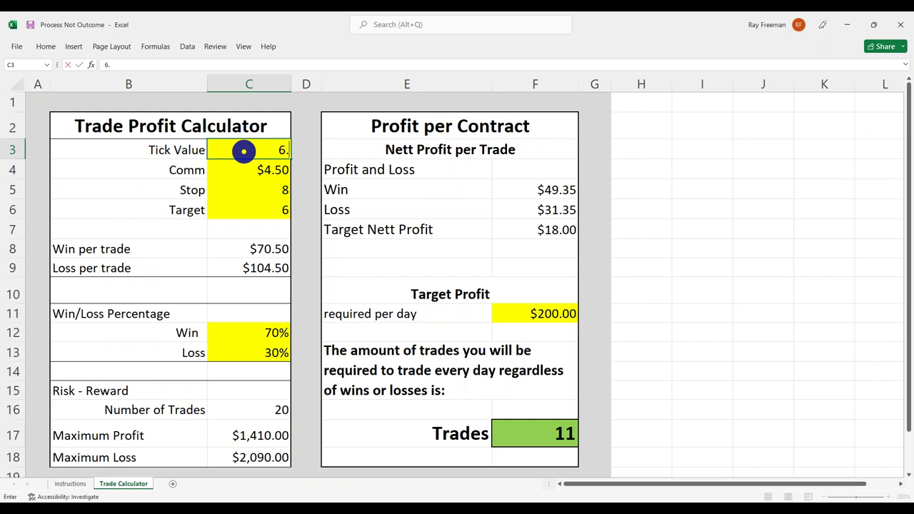
pyautogui.write('25')
pyautogui.press('Return')
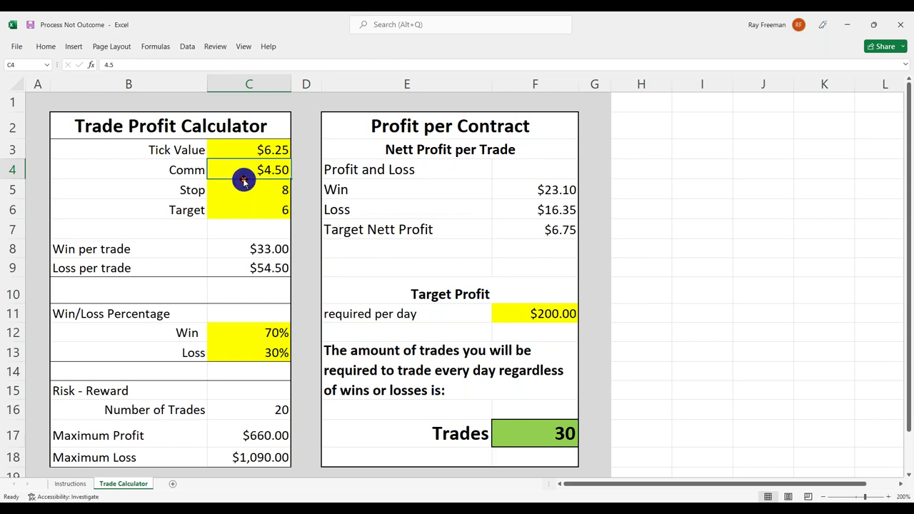
pyautogui.write('5')
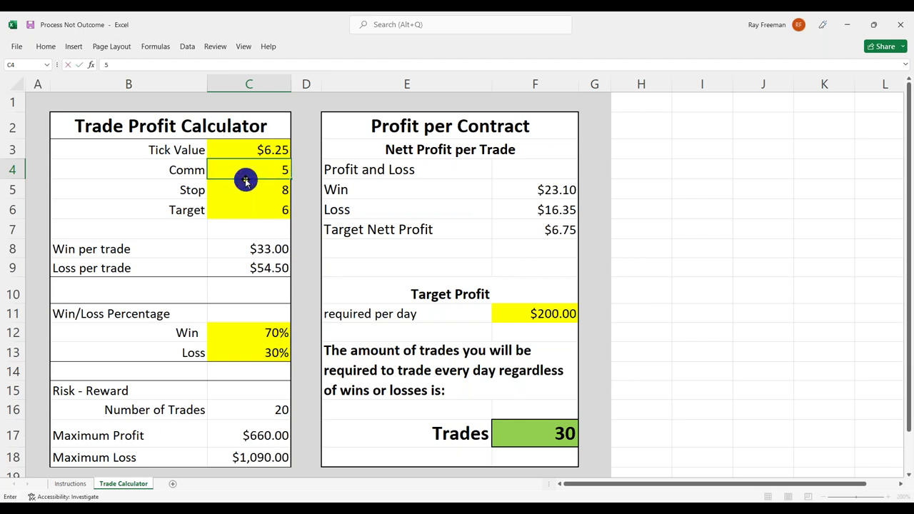
pyautogui.press('Return')
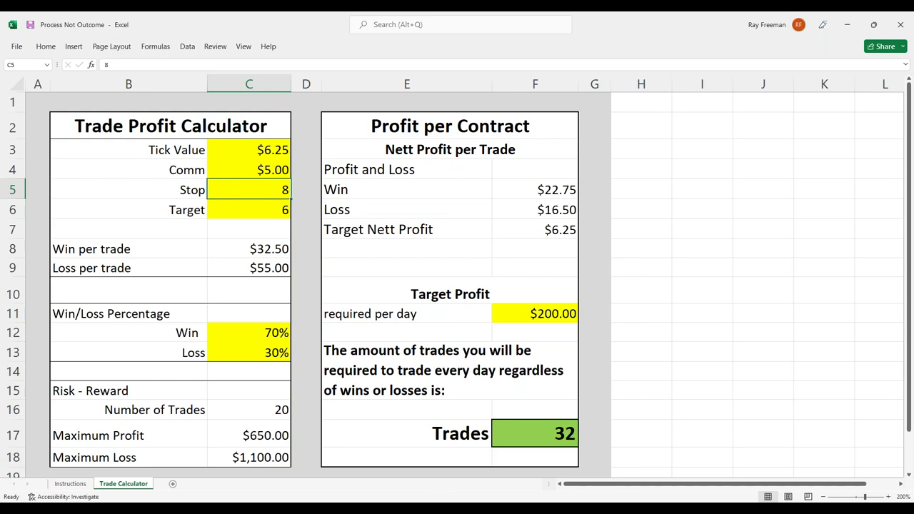
# - Check the 6E stop and account size rows in the Account Size and Margins workbook and return to the Trade Calculator
pyautogui.moveTo(403, 509)
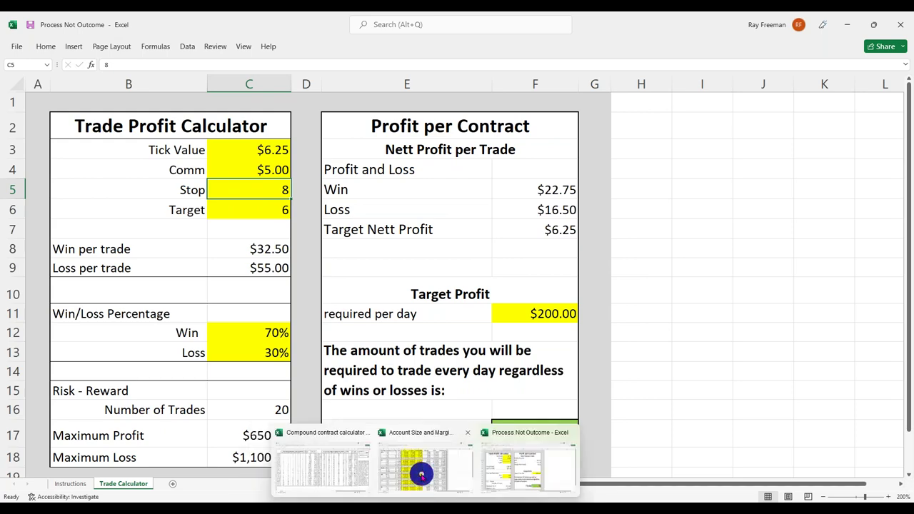
pyautogui.click(420, 473)
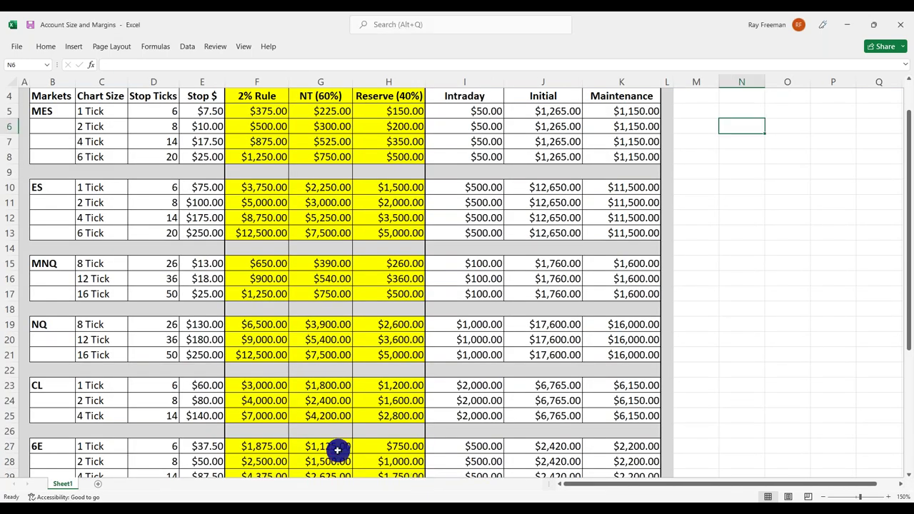
pyautogui.scroll(-1, 336, 449)
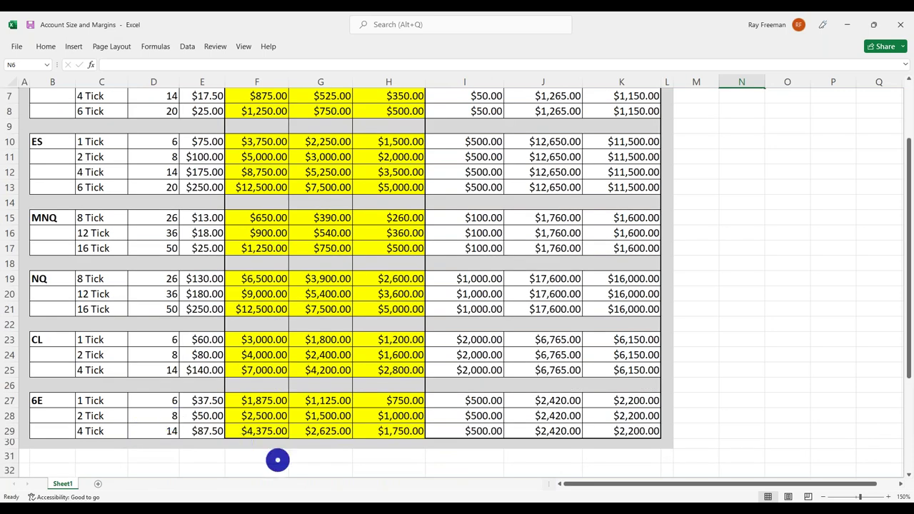
pyautogui.click(845, 27)
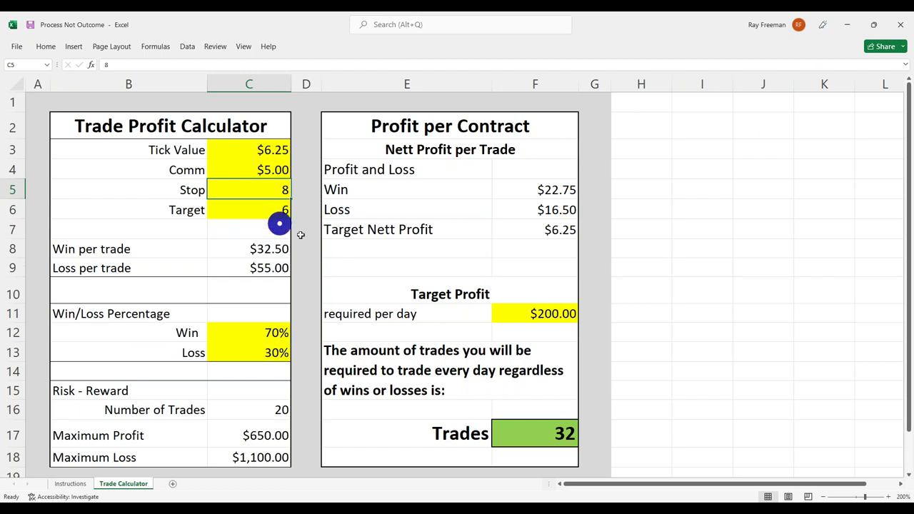
# - Set the Target Profit required per day to $100
pyautogui.click(564, 315)
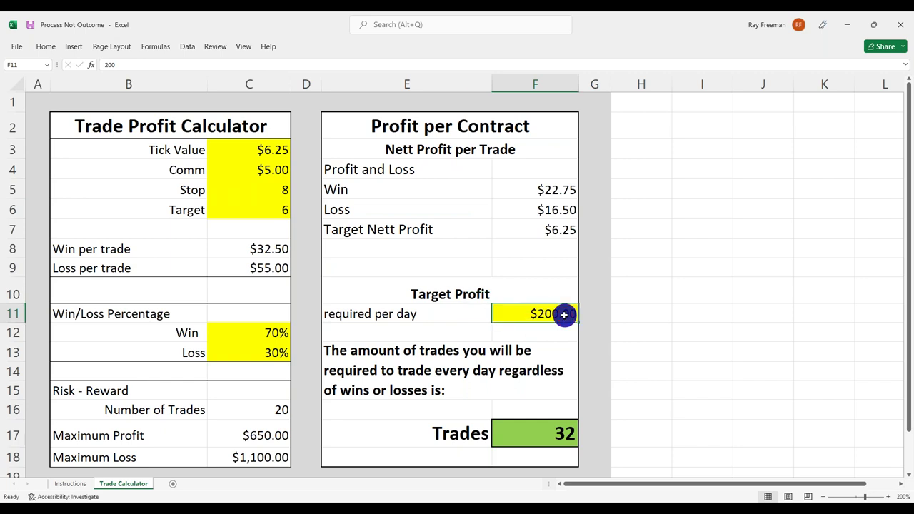
pyautogui.write('100')
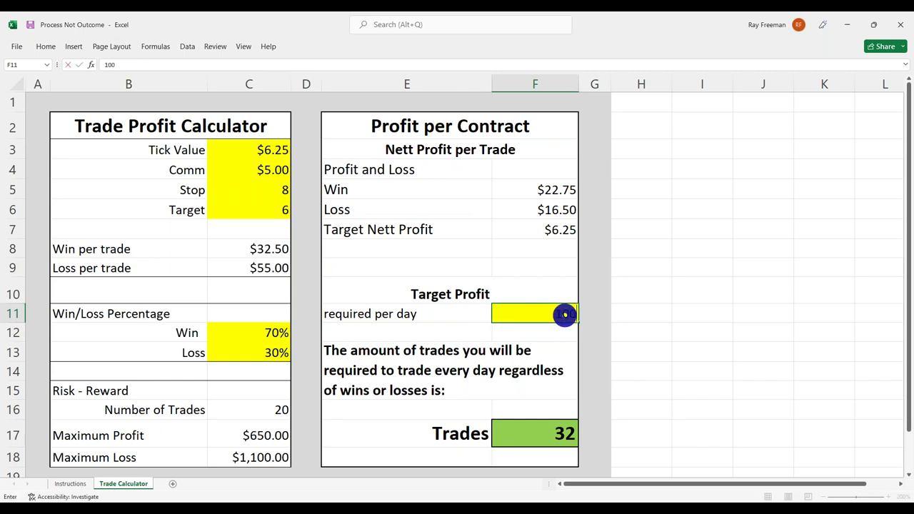
pyautogui.press('Return')
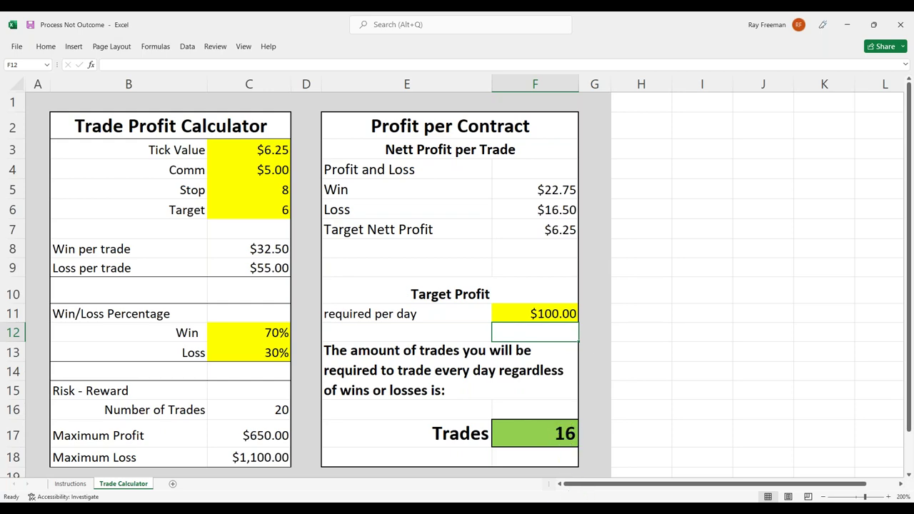
# - Minimise the workbooks and the presentation to reach the NinjaTrader charts, and shrink the maximised ES 12-22 chart window
pyautogui.click(844, 25)
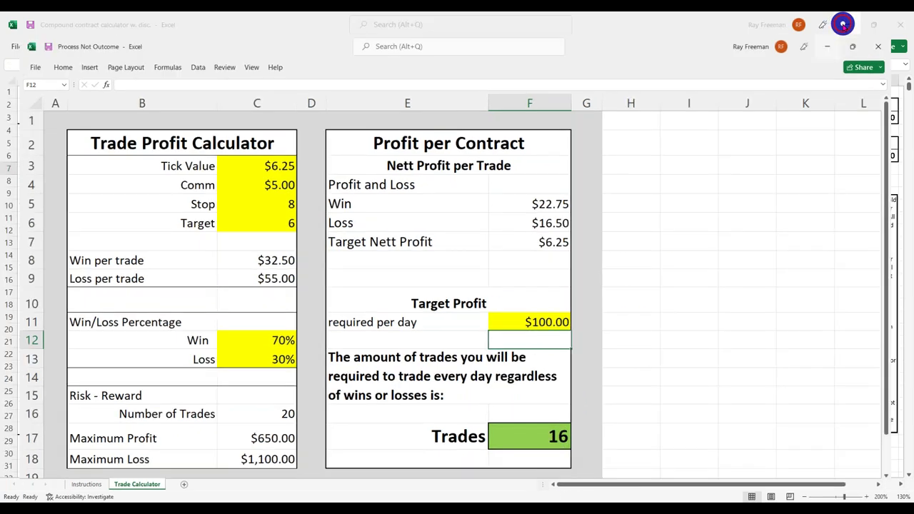
pyautogui.click(844, 25)
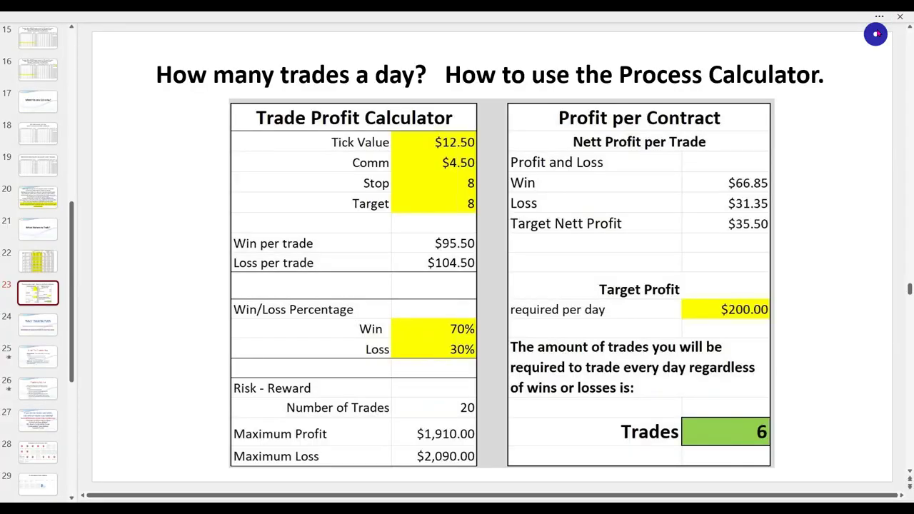
pyautogui.click(875, 33)
pyautogui.click(851, 25)
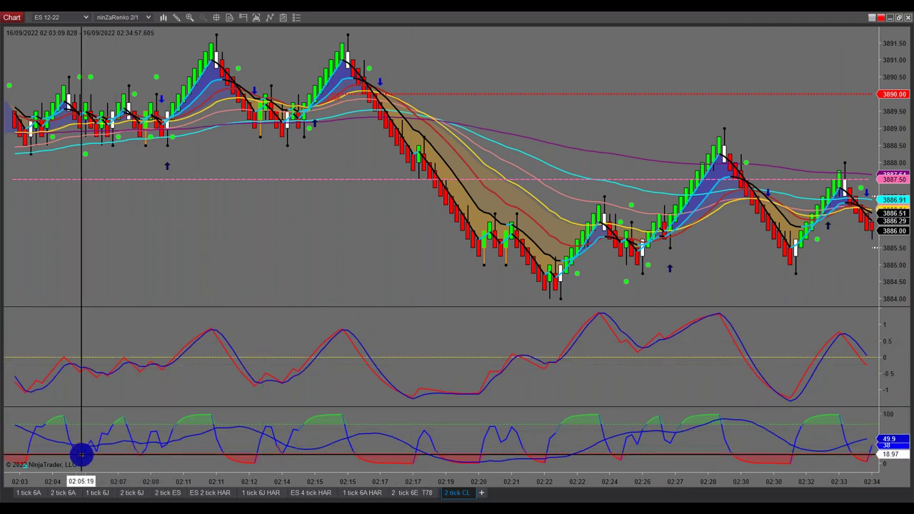
pyautogui.click(895, 20)
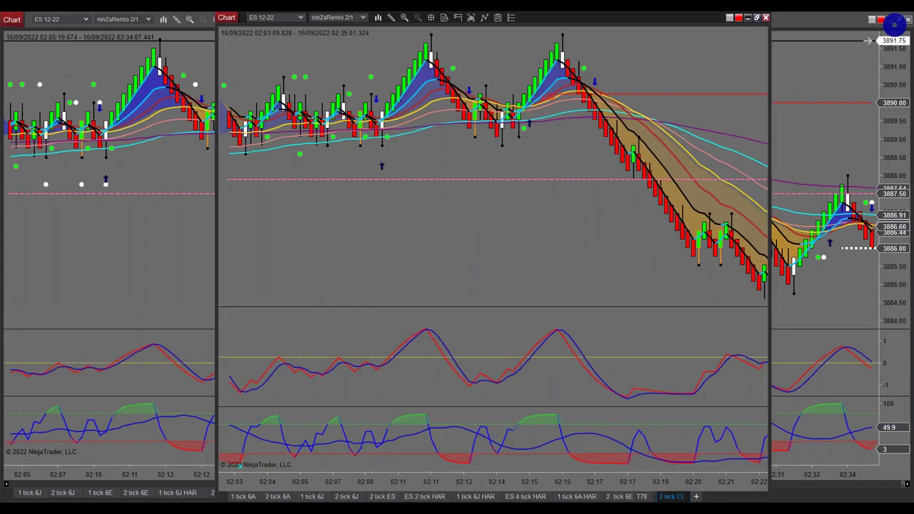
# - Move the floating ES 12-22 chart window out of the way and bring up the 2 tick 6E chart
pyautogui.click(222, 20)
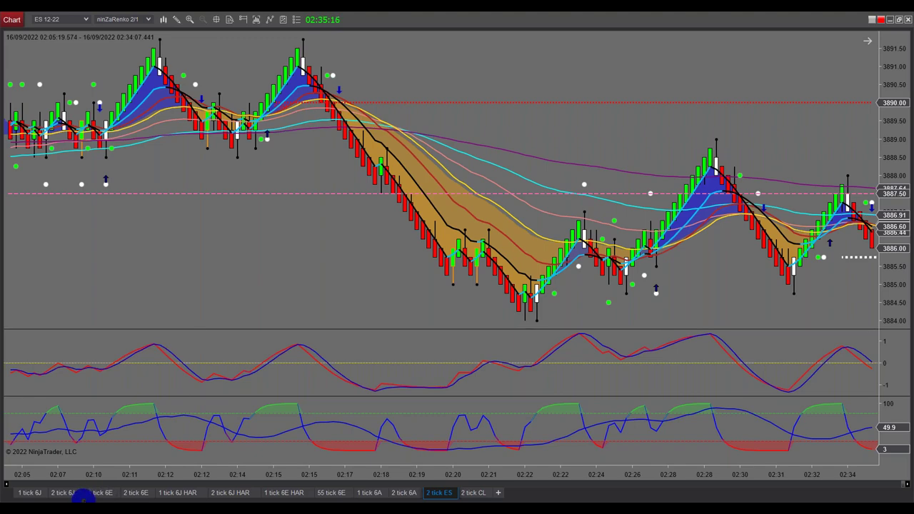
pyautogui.moveTo(128, 492); pyautogui.dragTo(131, 490)
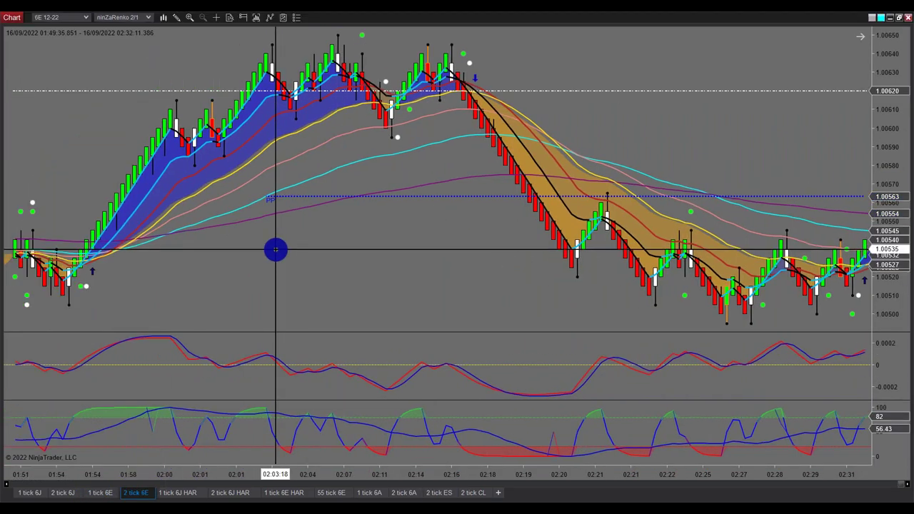
pyautogui.hscroll(-4, 314, 271)
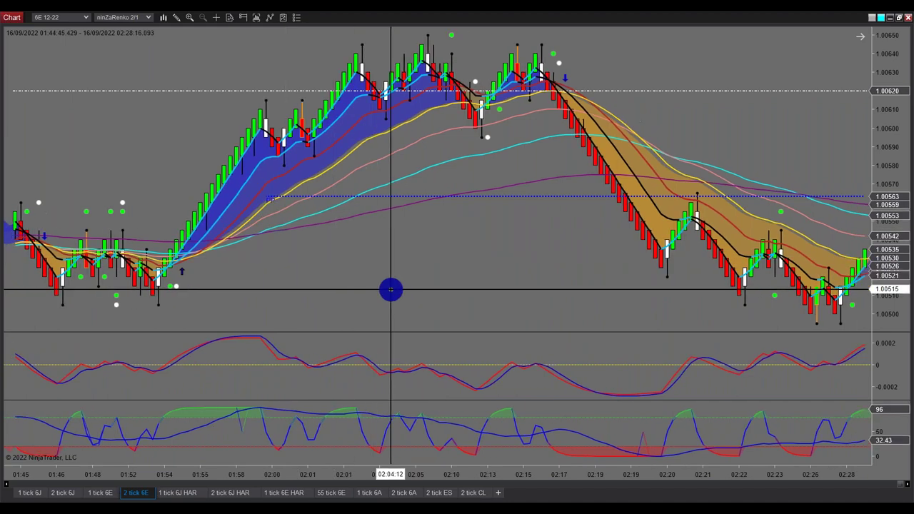
pyautogui.hscroll(2, 390, 289)
# - Add the ToolBarClock indicator to the 2 tick 6E chart
pyautogui.rightClick(390, 289)
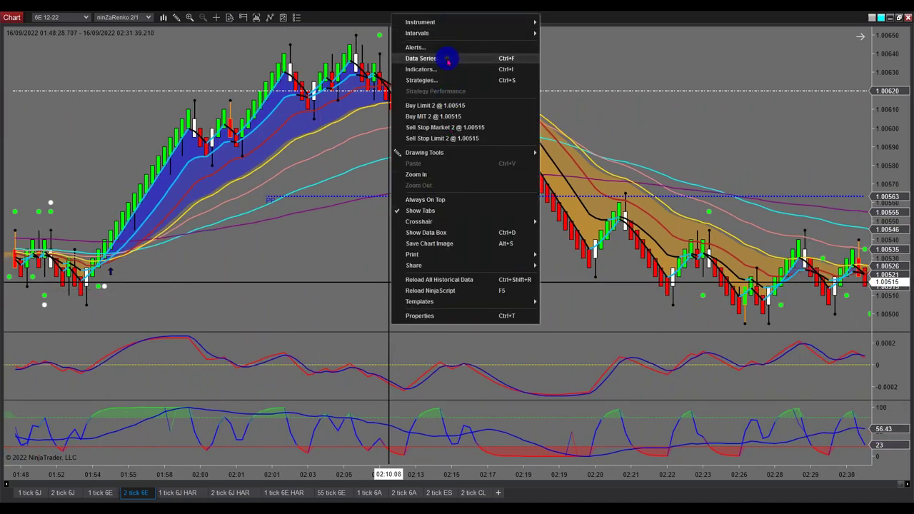
pyautogui.click(444, 69)
pyautogui.scroll(-8, 364, 243)
pyautogui.scroll(-10, 365, 245)
pyautogui.scroll(-7, 361, 240)
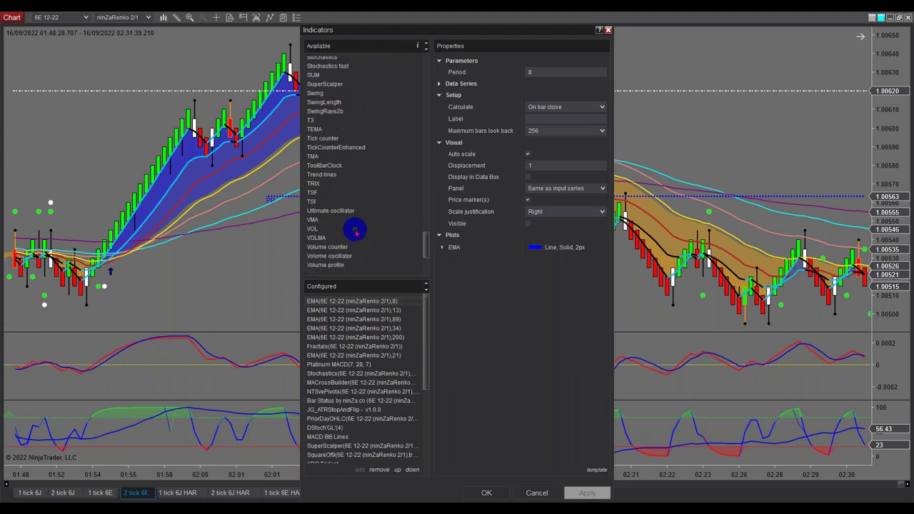
pyautogui.click(344, 166)
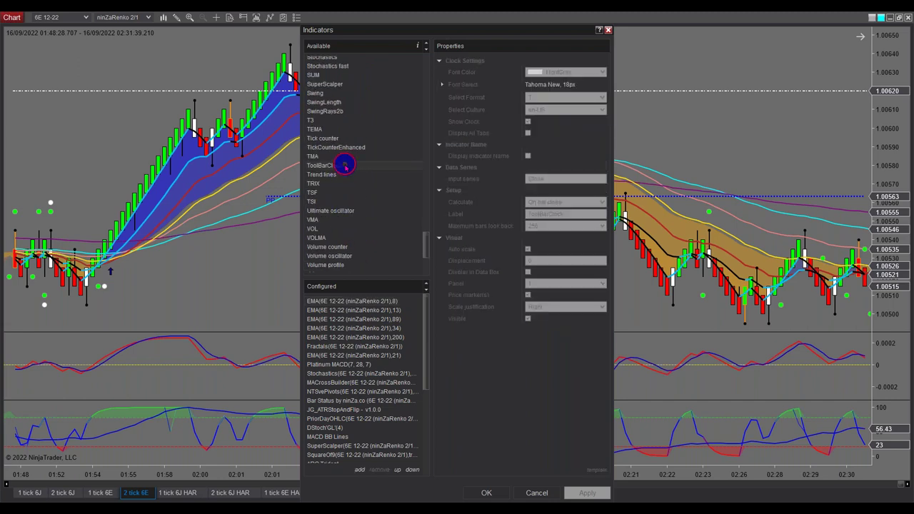
pyautogui.doubleClick(344, 166)
pyautogui.click(482, 491)
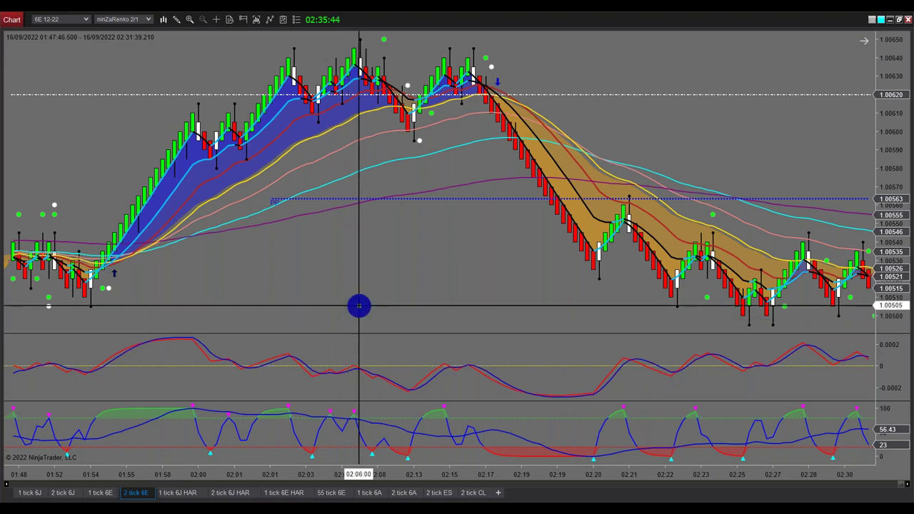
# - Review the 2 tick 6E chart from the latest bars back to the moves around 01:12
pyautogui.scroll(-8, 359, 305)
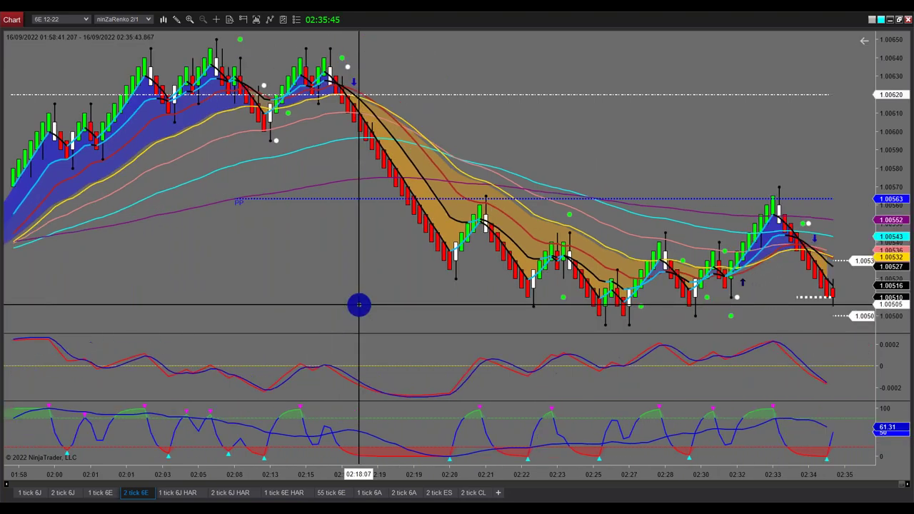
pyautogui.scroll(-3, 359, 306)
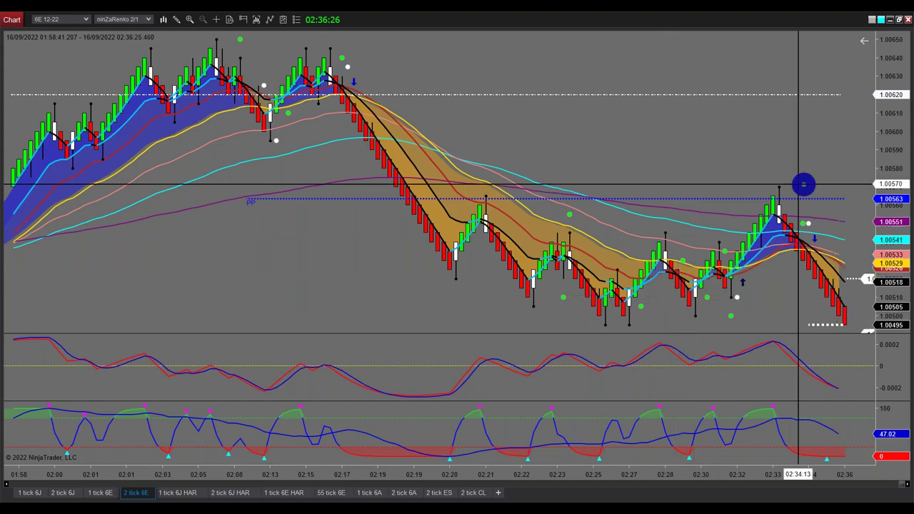
pyautogui.scroll(15, 253, 240)
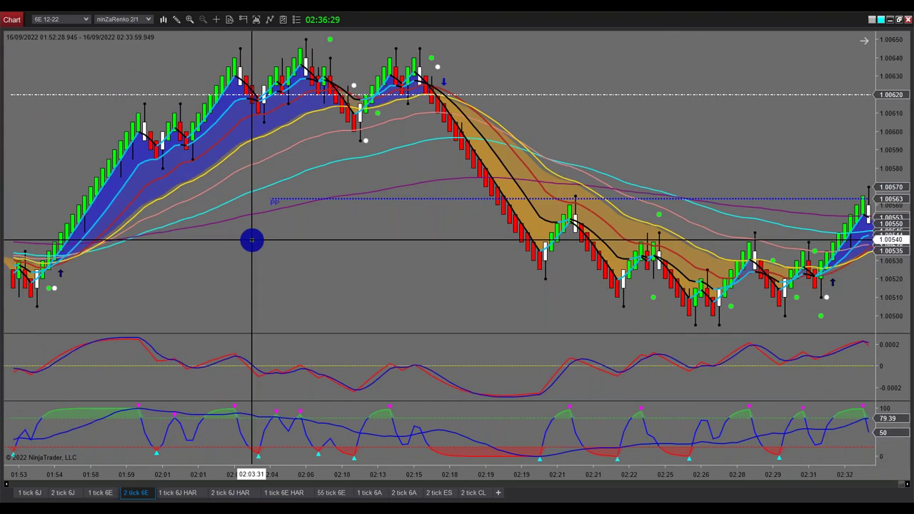
pyautogui.scroll(10, 415, 243)
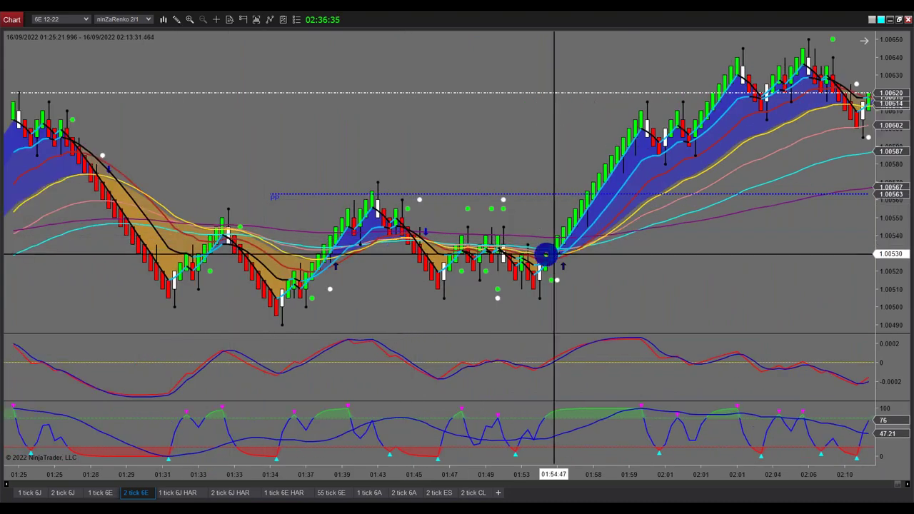
pyautogui.scroll(5, 178, 244)
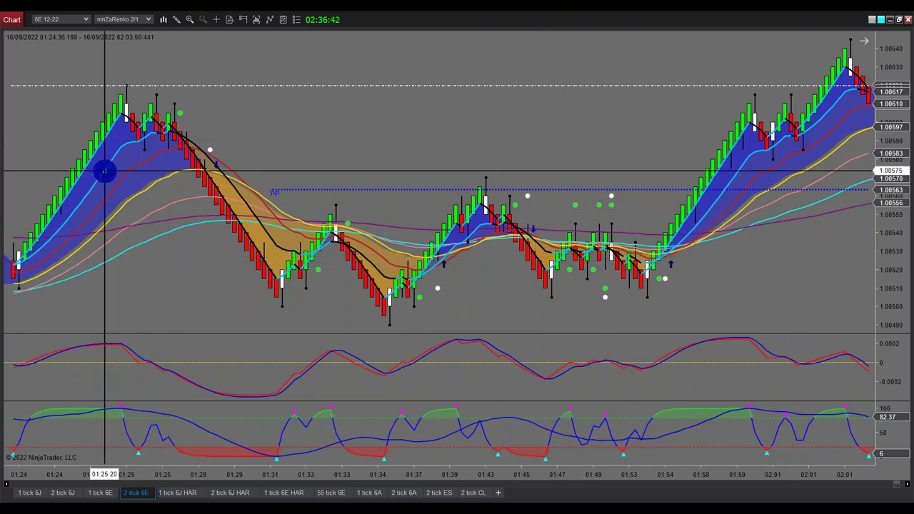
pyautogui.scroll(8, 105, 171)
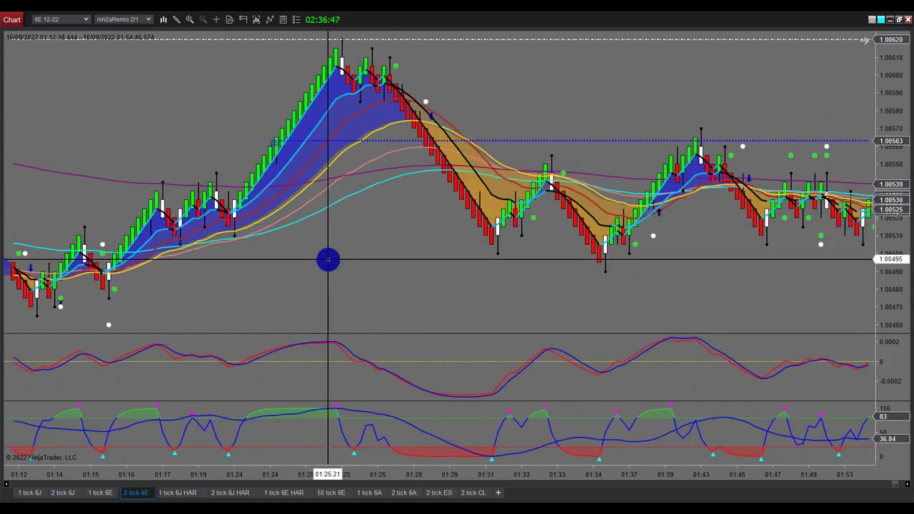
# - Bring up the 1 tick 6E chart and examine its price swings from about 02:06 through to the latest bars
pyautogui.hotkey('ctrl', 'shift', 'Tab')
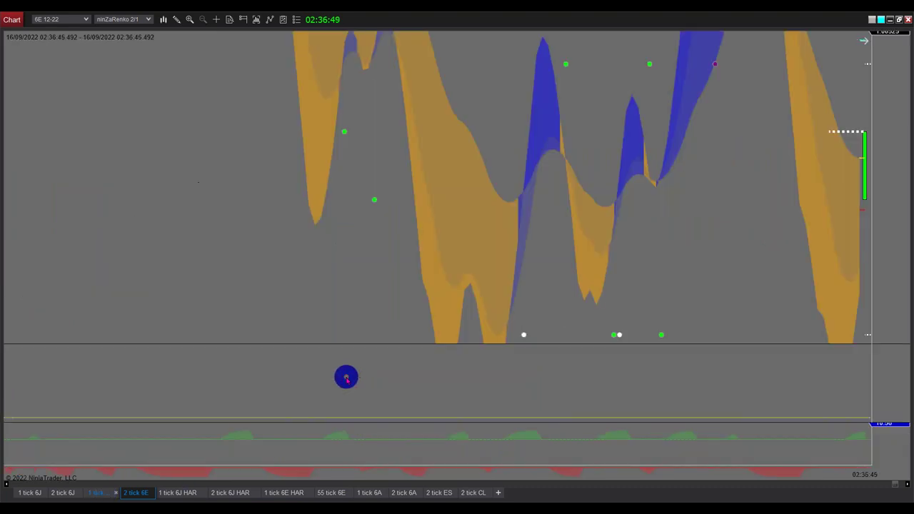
pyautogui.scroll(5, 524, 350)
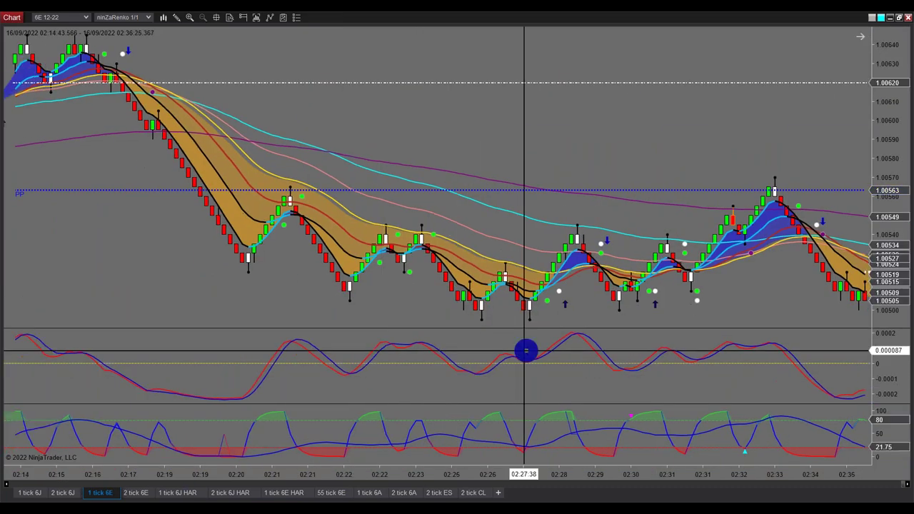
pyautogui.scroll(3, 541, 336)
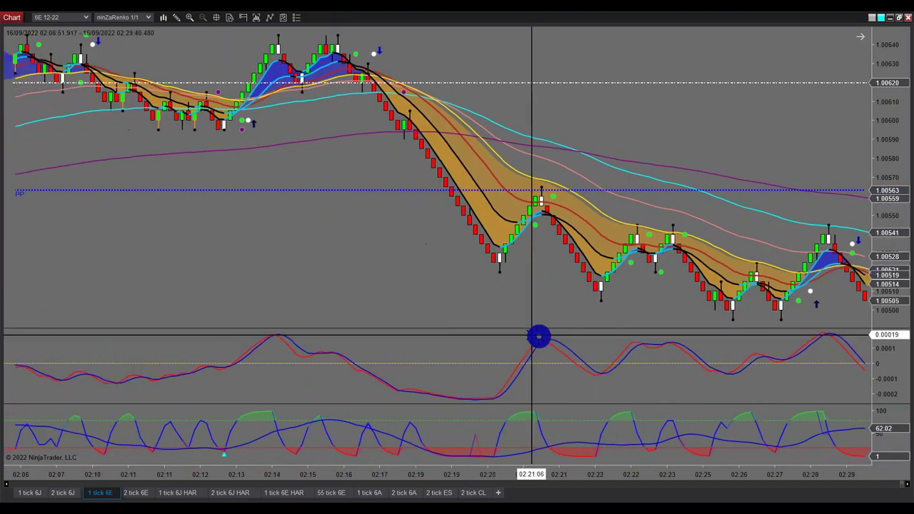
pyautogui.scroll(-2, 452, 275)
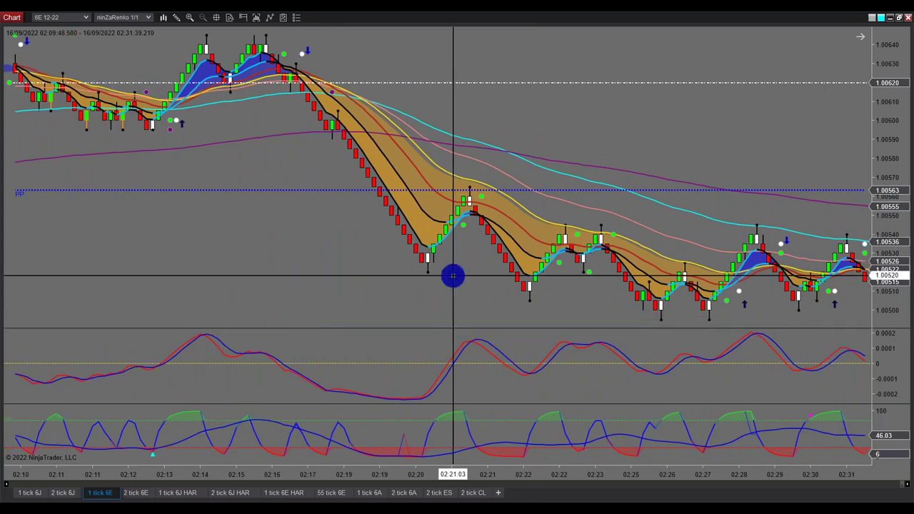
pyautogui.scroll(-1, 460, 284)
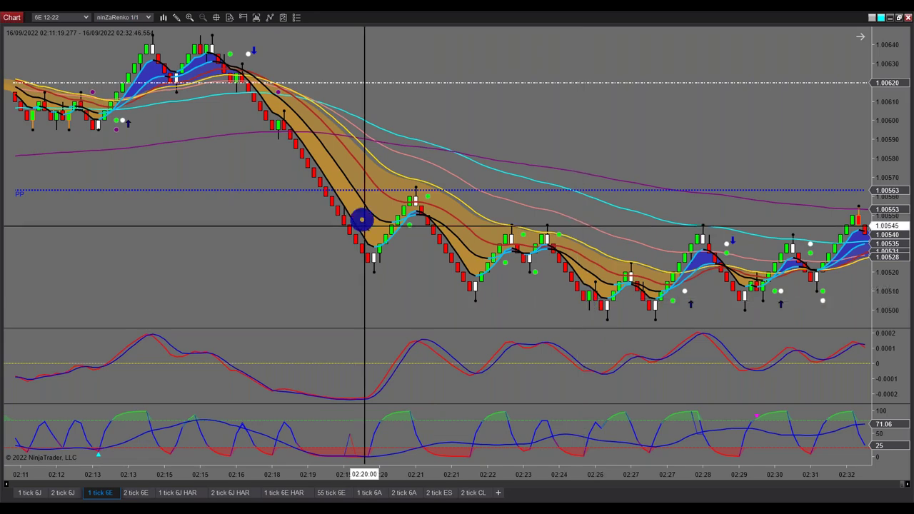
pyautogui.hscroll(5, 586, 292)
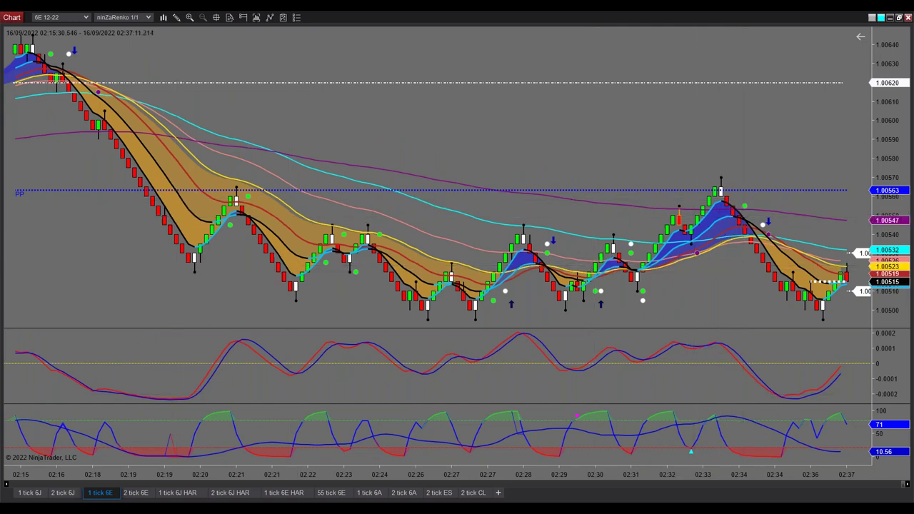
# - Minimise the chart, switch to the Process Not Outcome workbook in Excel and set the Stop to 6
pyautogui.click(888, 19)
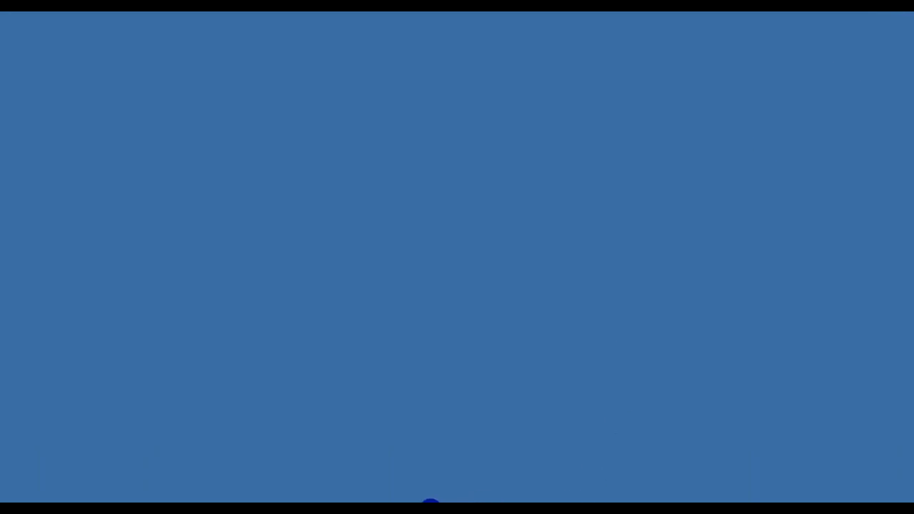
pyautogui.moveTo(404, 509)
pyautogui.click(515, 471)
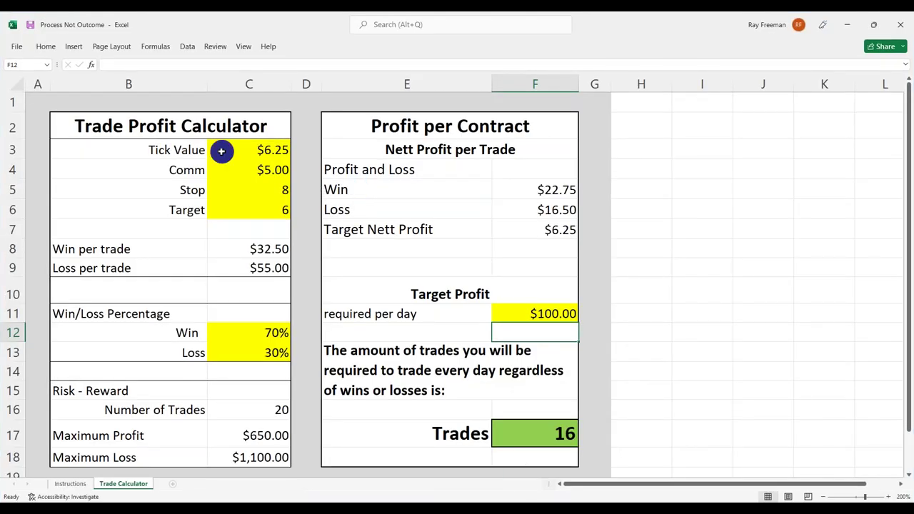
pyautogui.click(270, 189)
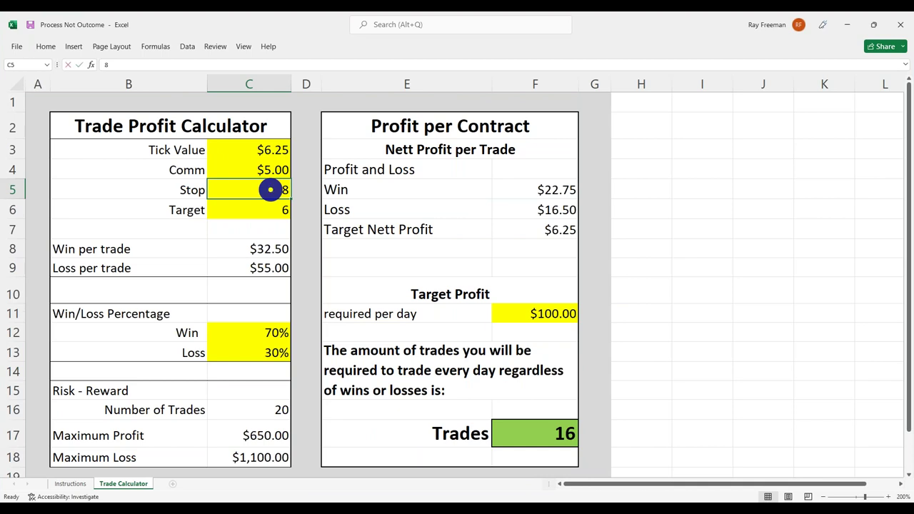
pyautogui.write('6')
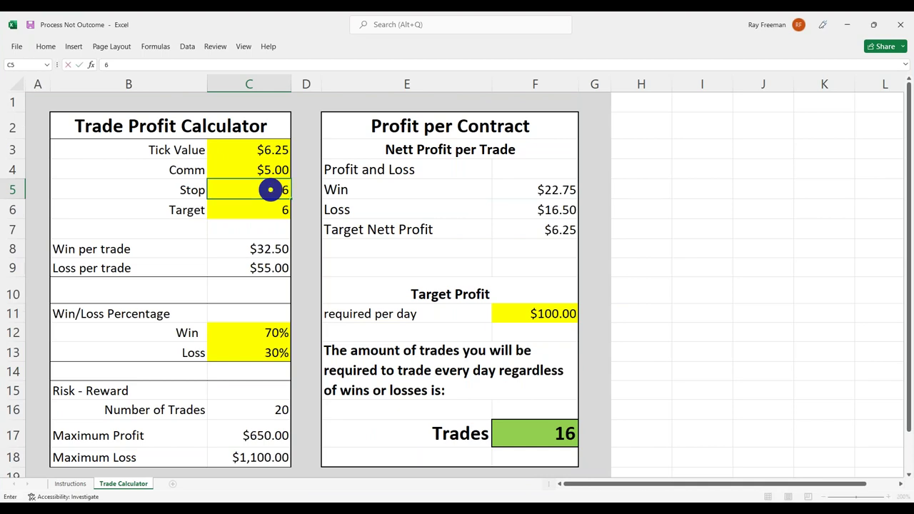
pyautogui.press('Return')
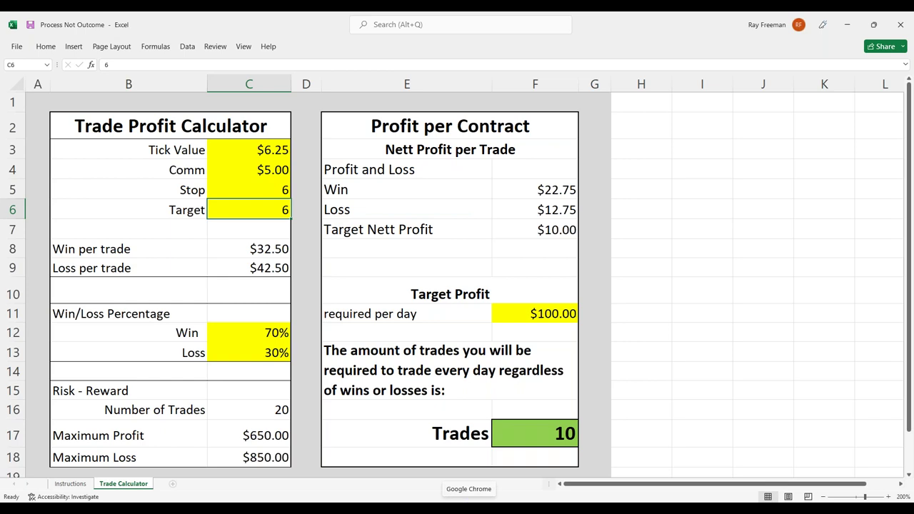
# - Switch back to the NinjaTrader 2 tick 6E chart and return it to the latest bars
pyautogui.moveTo(469, 500)
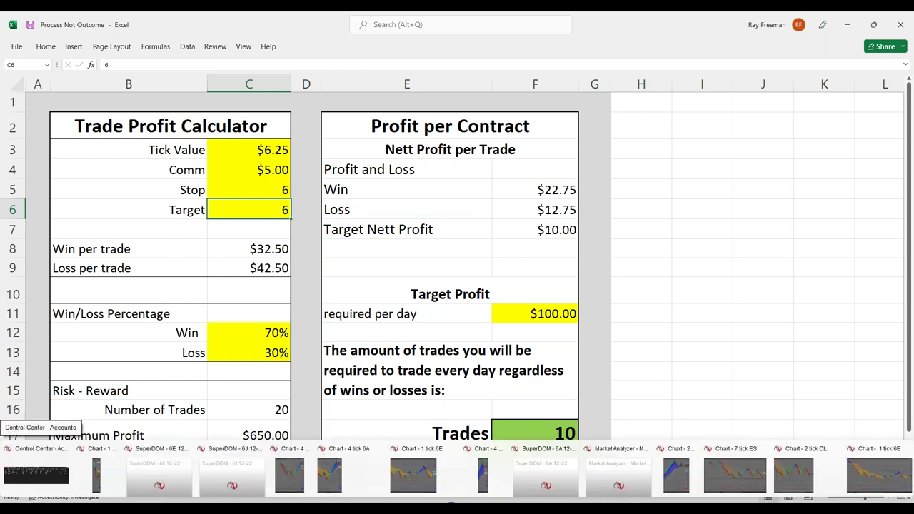
pyautogui.click(875, 477)
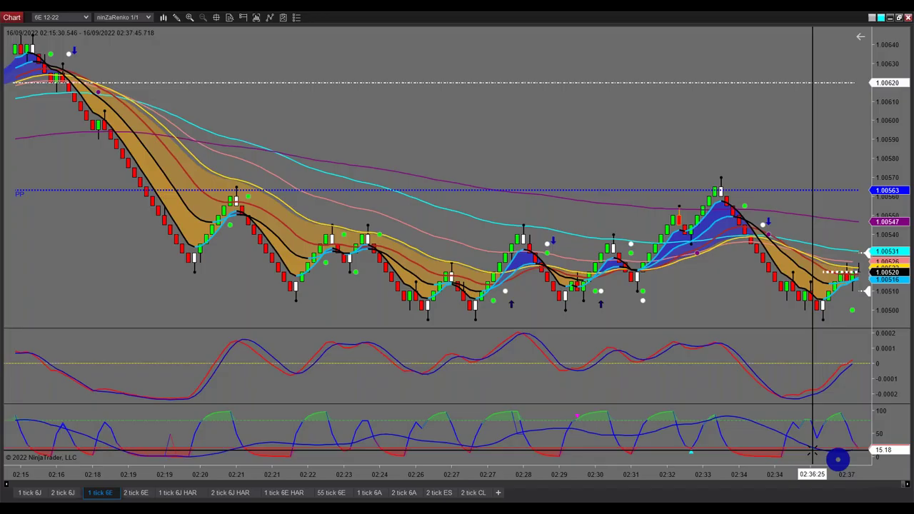
pyautogui.click(142, 492)
pyautogui.scroll(-10, 355, 318)
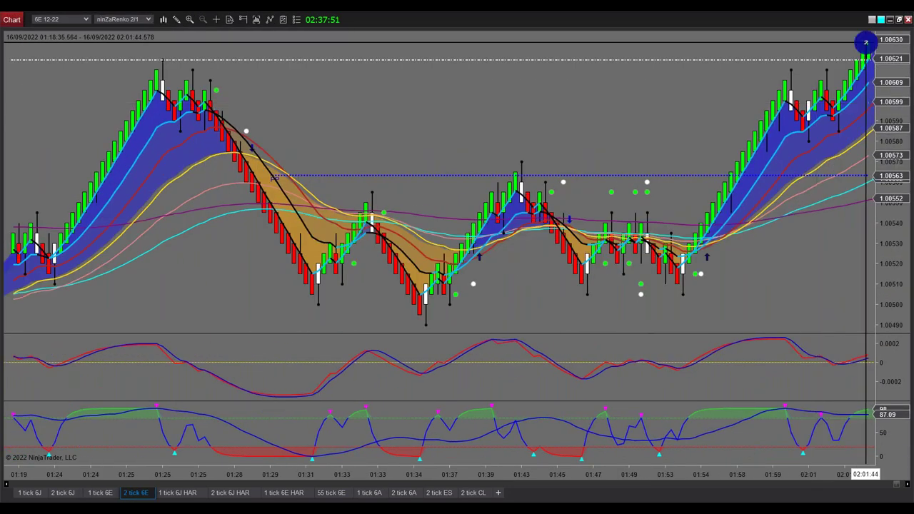
pyautogui.click(866, 42)
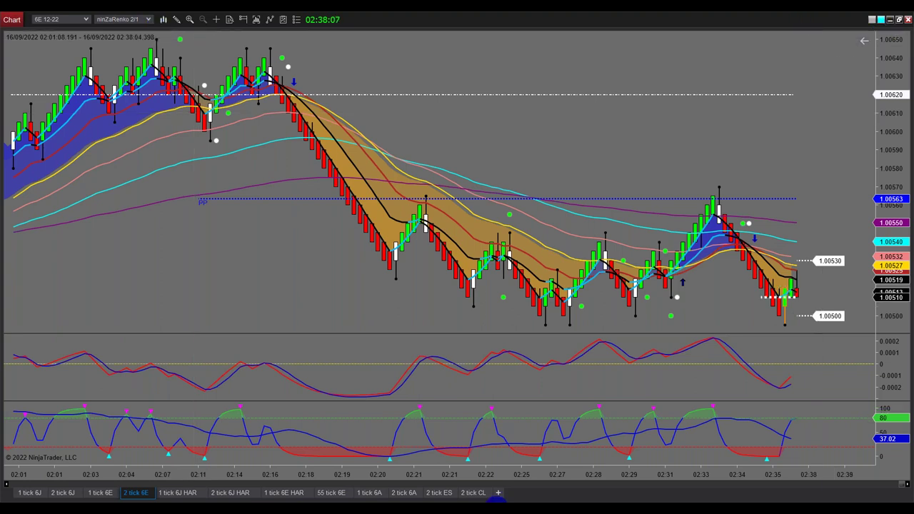
# - Return to the Trade Calculator in Excel and set the Target Profit required per day to $125
pyautogui.moveTo(431, 502)
pyautogui.click(520, 469)
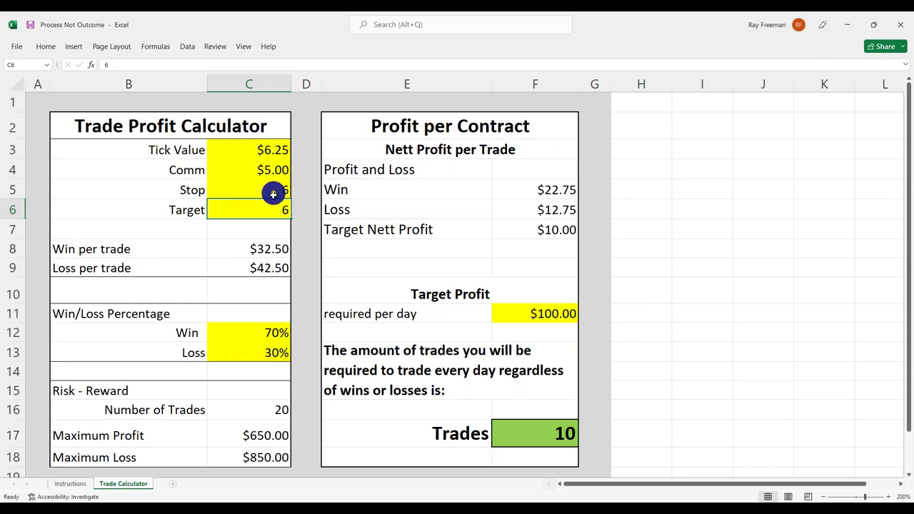
pyautogui.click(560, 317)
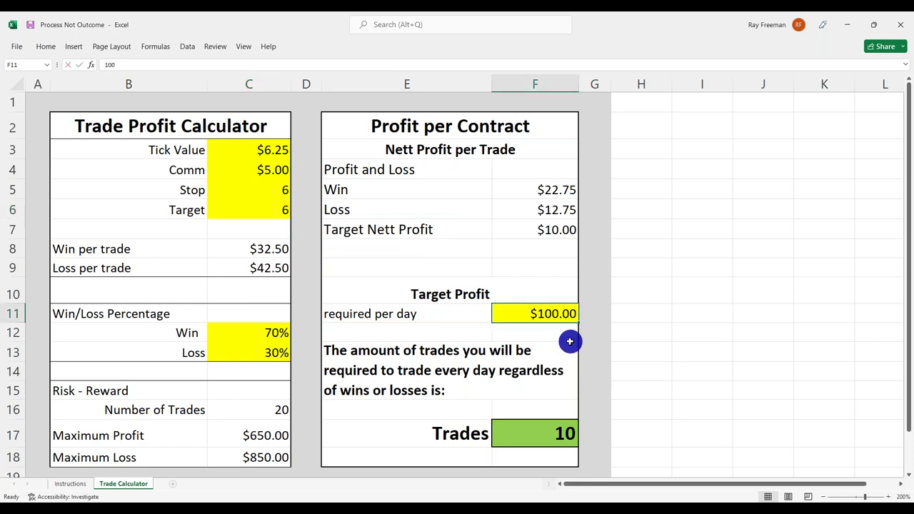
pyautogui.write('125')
pyautogui.press('Return')
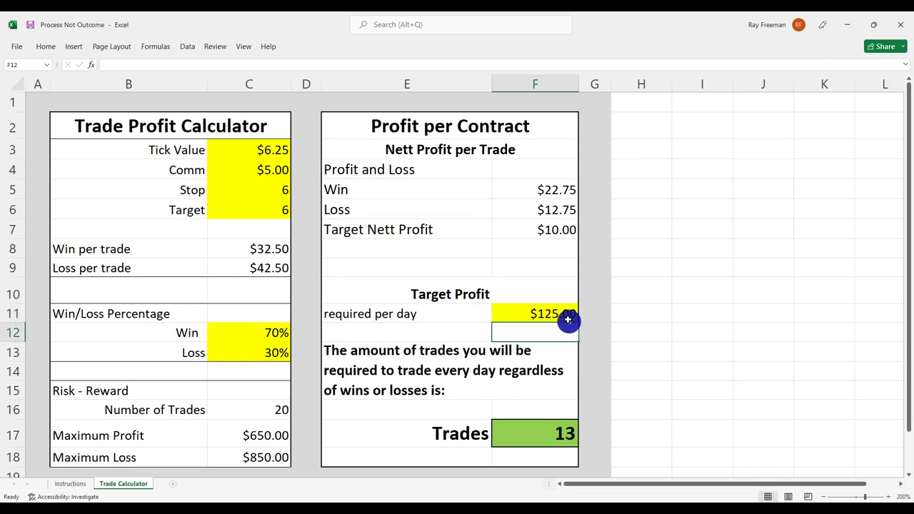
# - Set the Win percentage to 75% and the Loss percentage to 25%
pyautogui.click(265, 334)
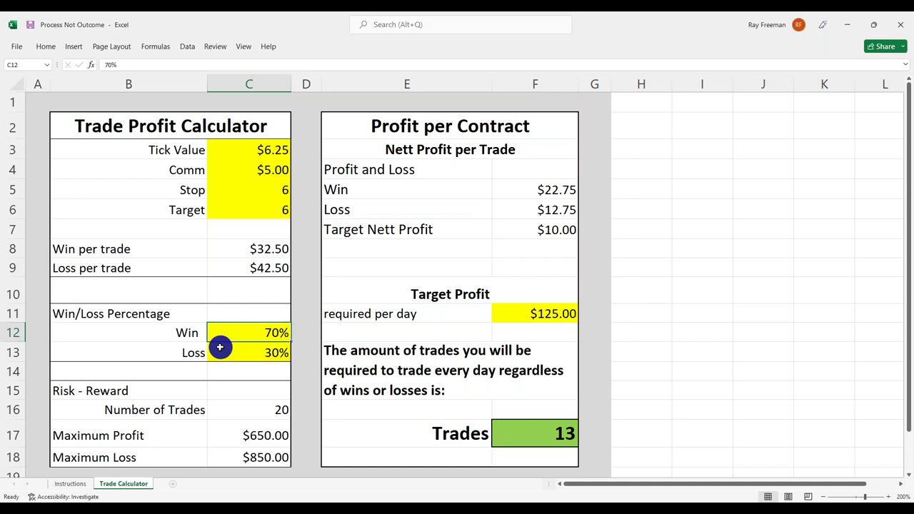
pyautogui.press('F2')
pyautogui.write('75')
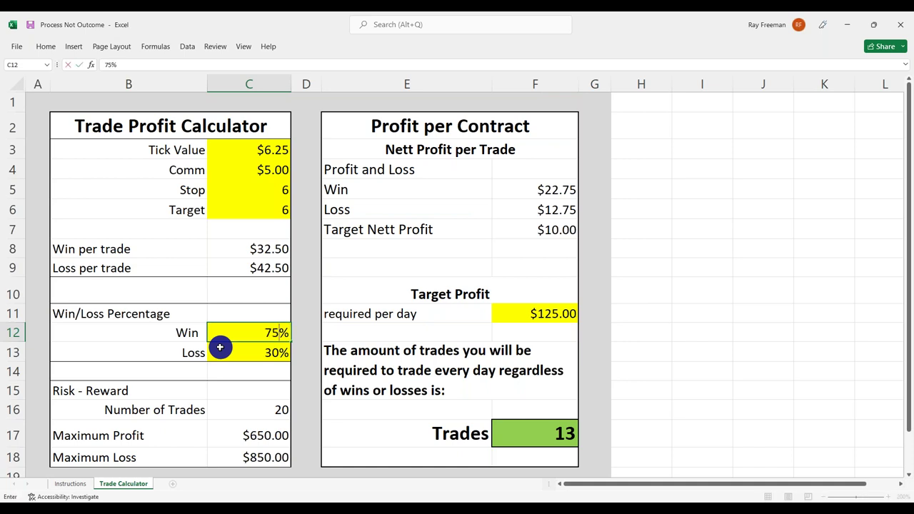
pyautogui.click(246, 354)
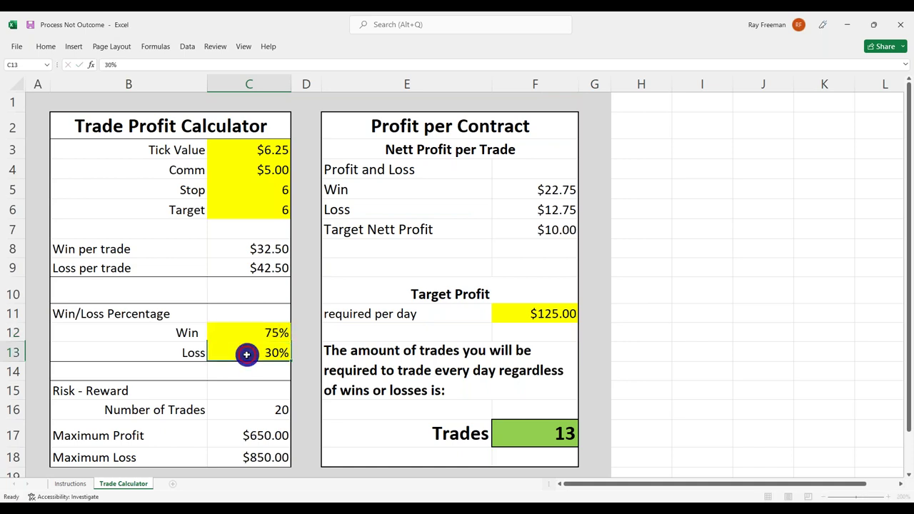
pyautogui.write('25')
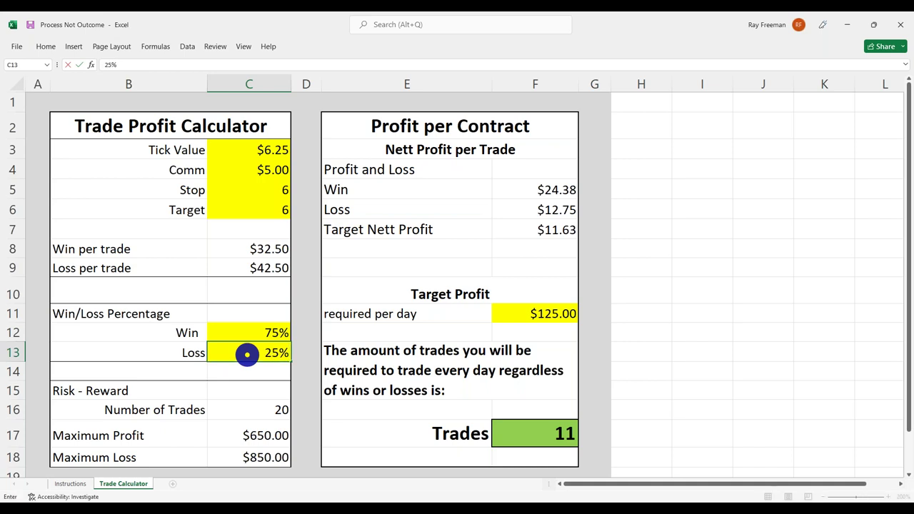
pyautogui.press('Return')
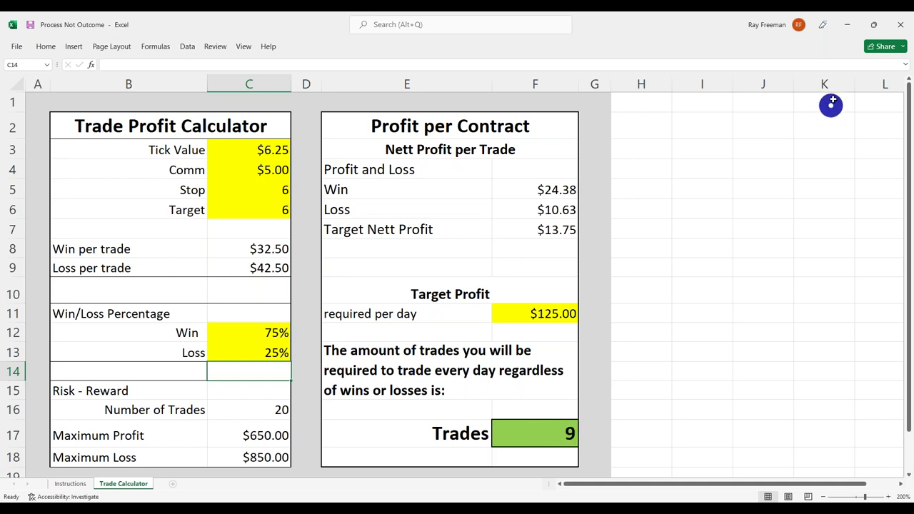
# - Minimise the workbook and switch to the PowerPoint presentation about the best Renko, Range and Tick chart time frames
pyautogui.click(850, 26)
pyautogui.moveTo(456, 509)
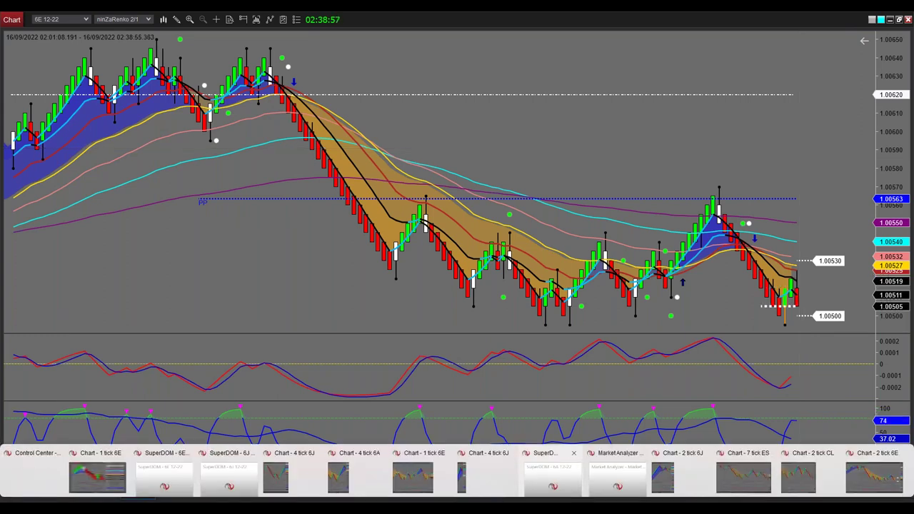
pyautogui.click(579, 480)
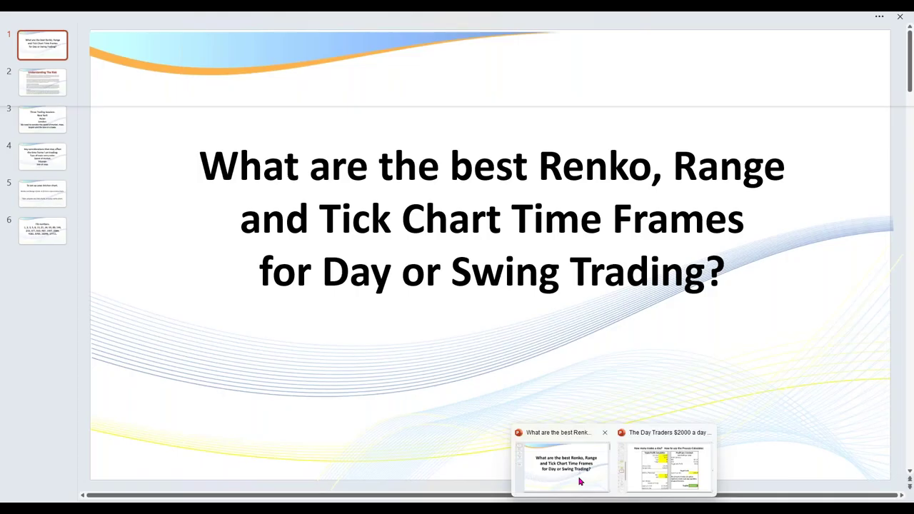
pyautogui.moveTo(614, 509)
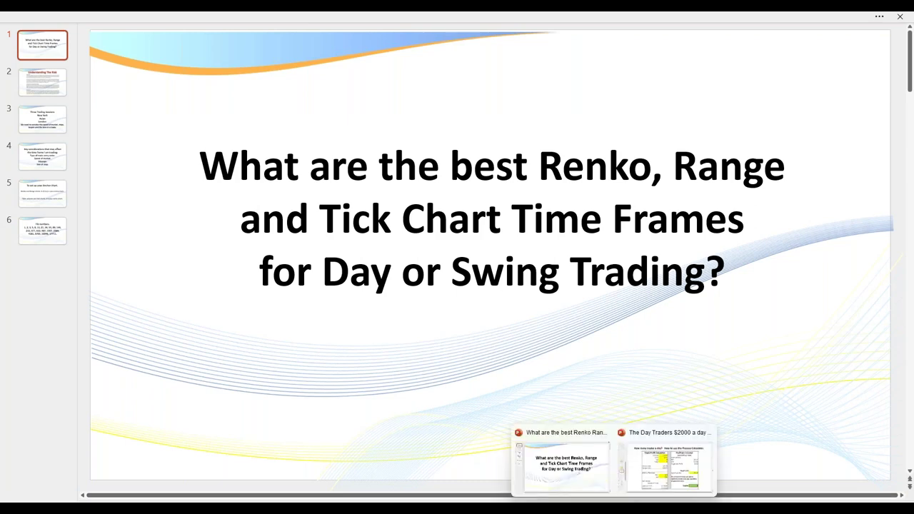